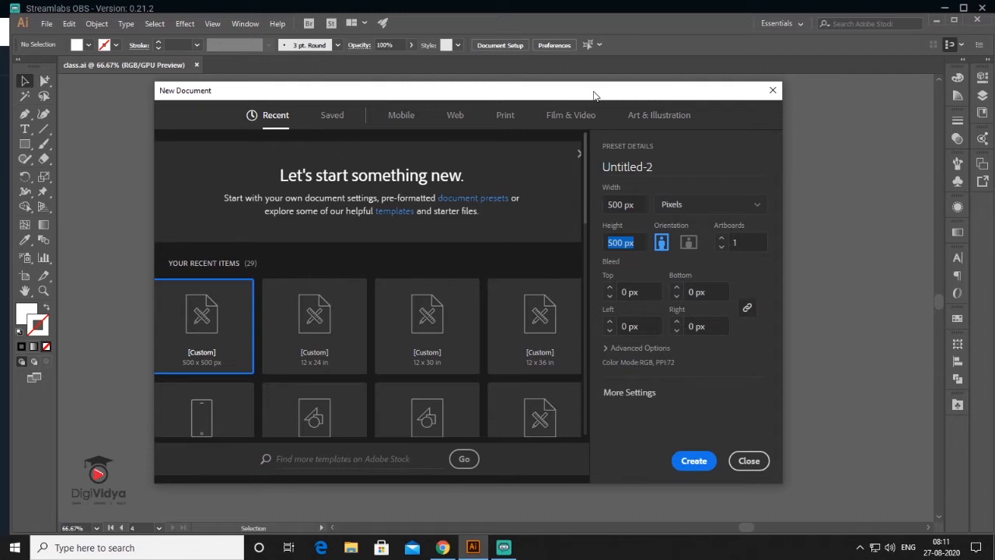
- Create a new 500 × 500 px document with a single artboard
left_click(614, 204)
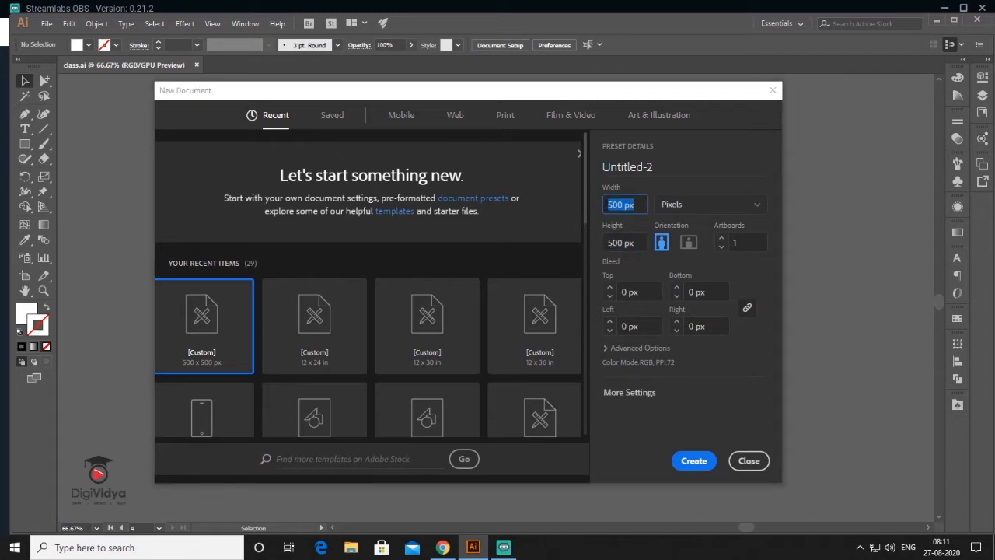
key("Tab")
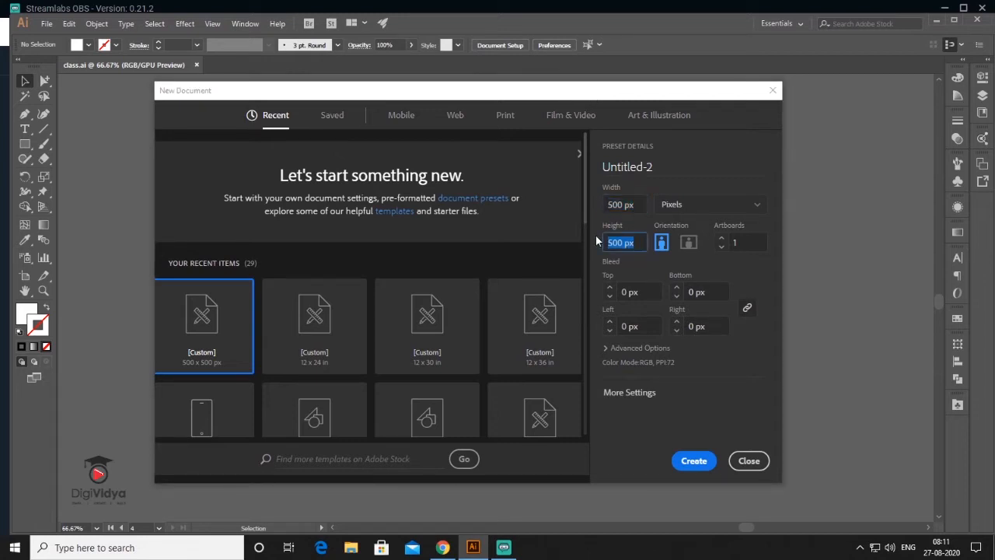
left_click(694, 463)
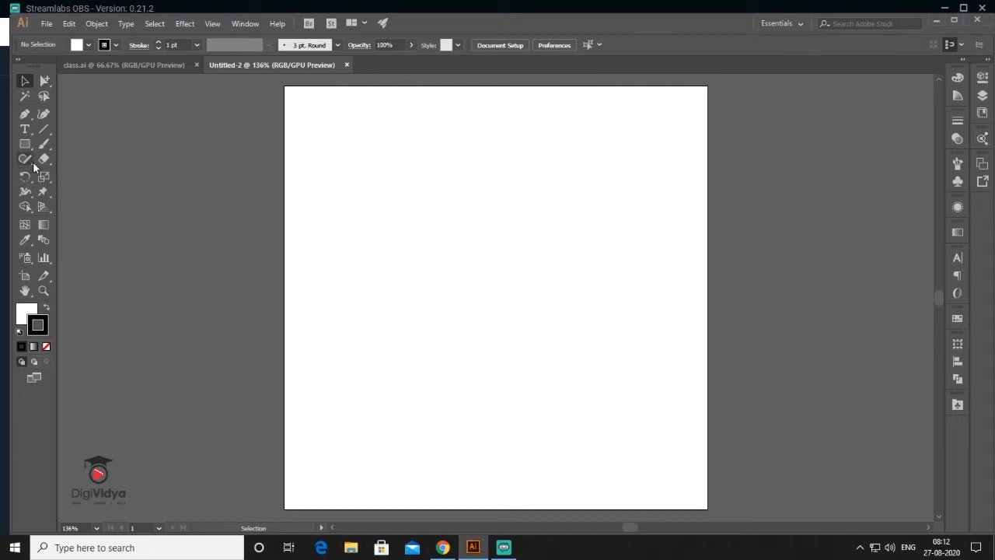
- Draw a 500 × 225 px rectangle across the upper artboard
key("m")
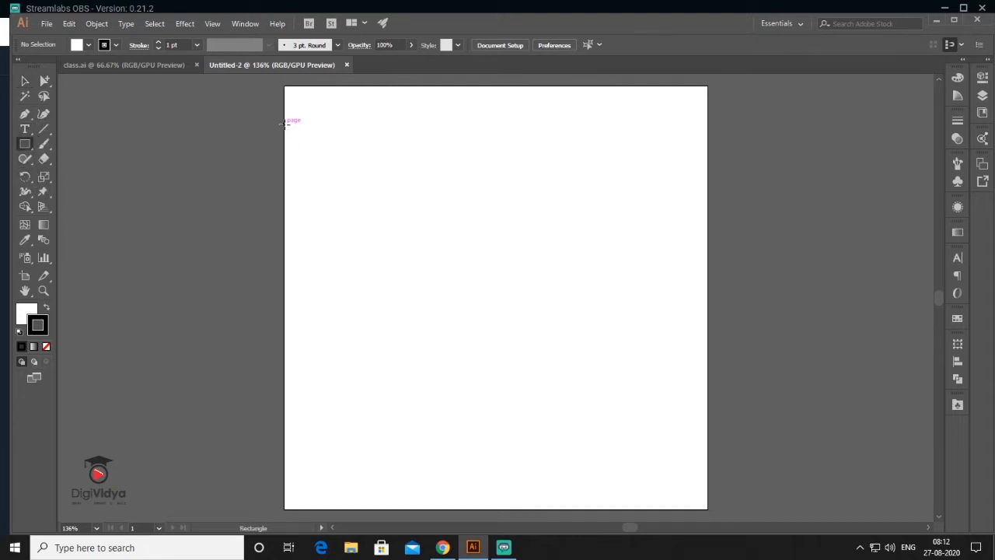
left_click_drag(285, 124, 707, 315)
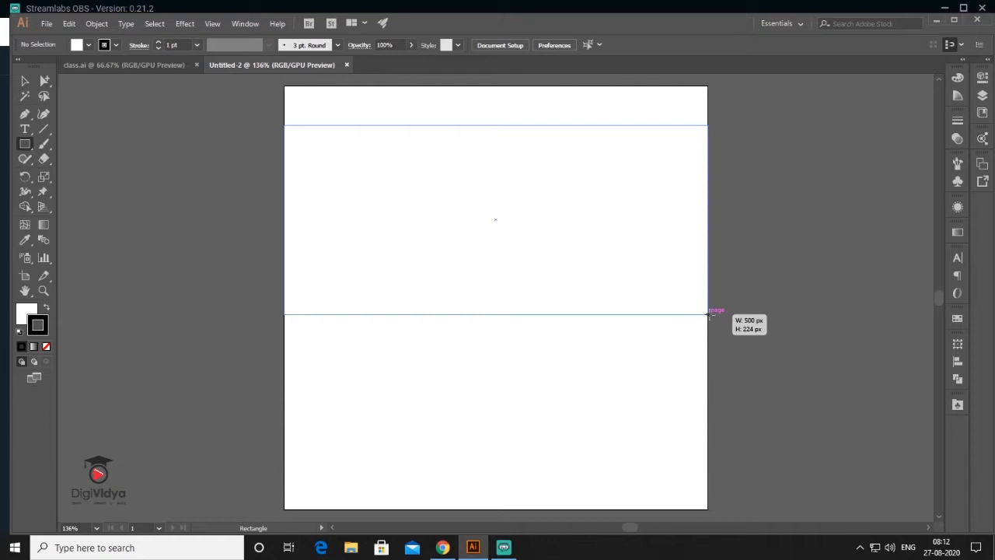
left_click_drag(707, 314, 708, 315)
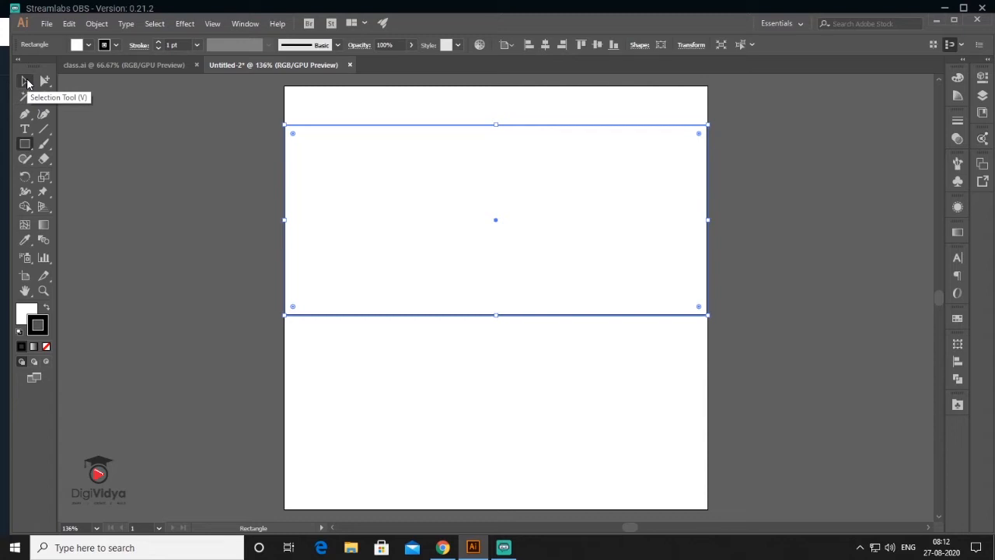
- Clear the selection and draw a thin bar to the left of the artboard
left_click(26, 82)
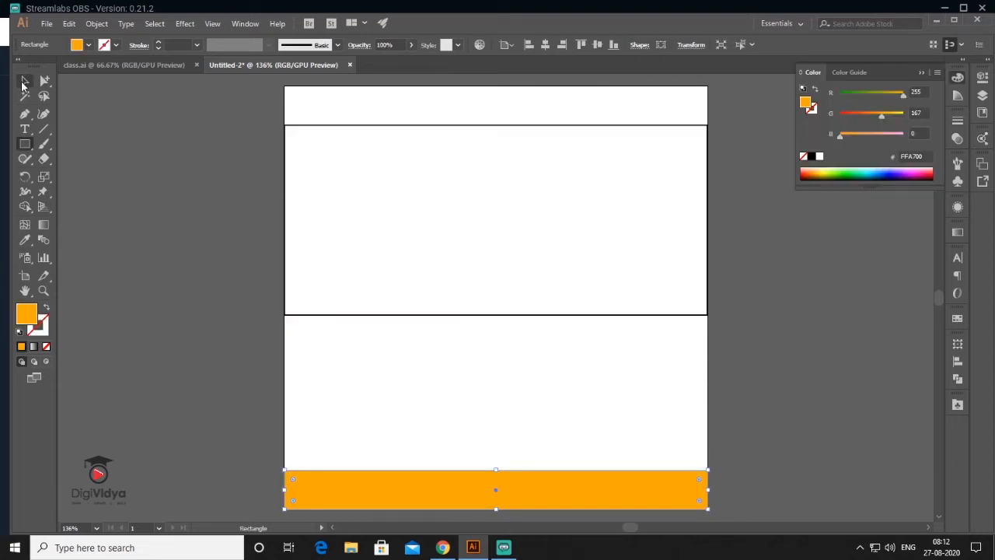
left_click(24, 84)
left_click(117, 207)
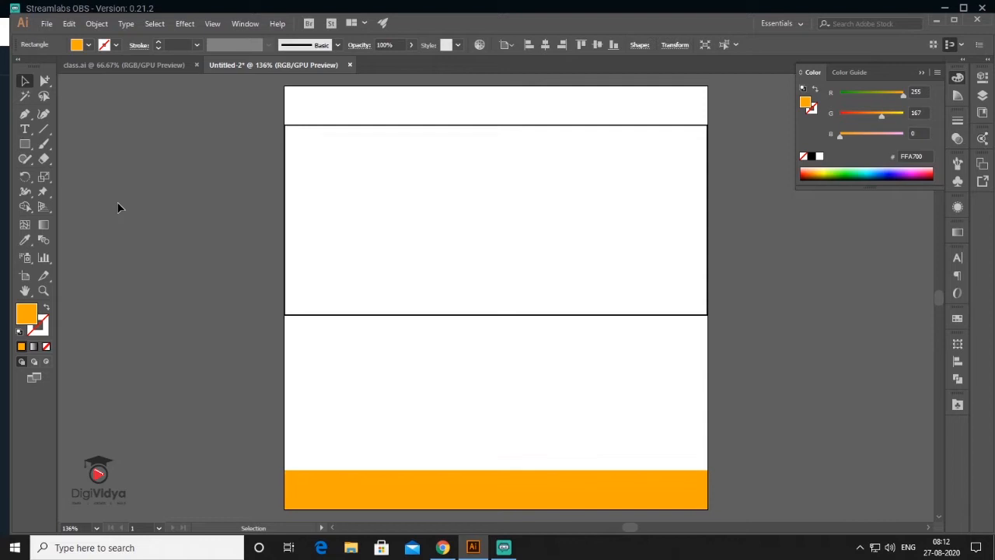
left_click(25, 144)
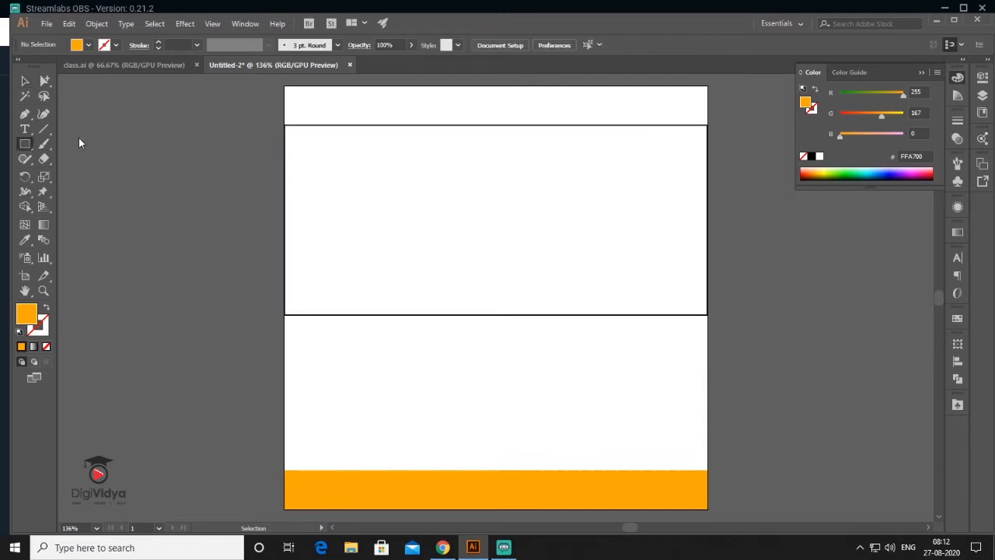
left_click_drag(90, 140, 255, 146)
- Fill the thin bar with light grey E0E0E0 and duplicate it into seven stacked bars
left_click(24, 84)
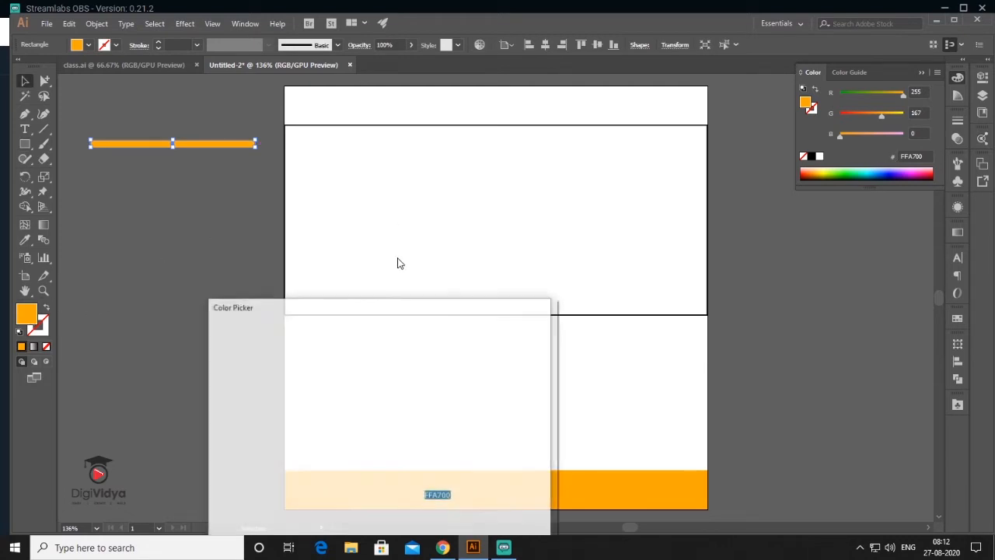
left_click(215, 362)
left_click_drag(216, 362, 216, 359)
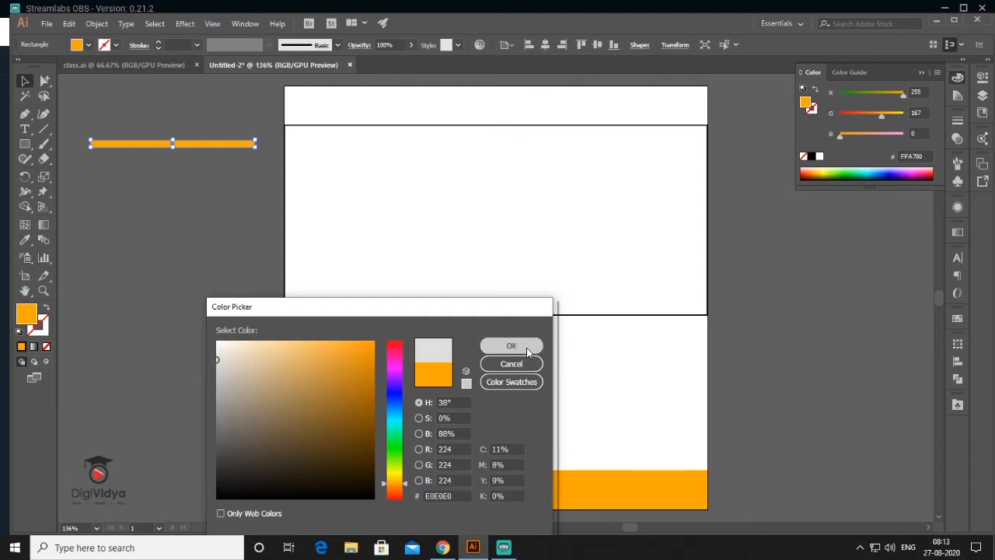
left_click(511, 346)
left_click_drag(205, 147, 205, 166)
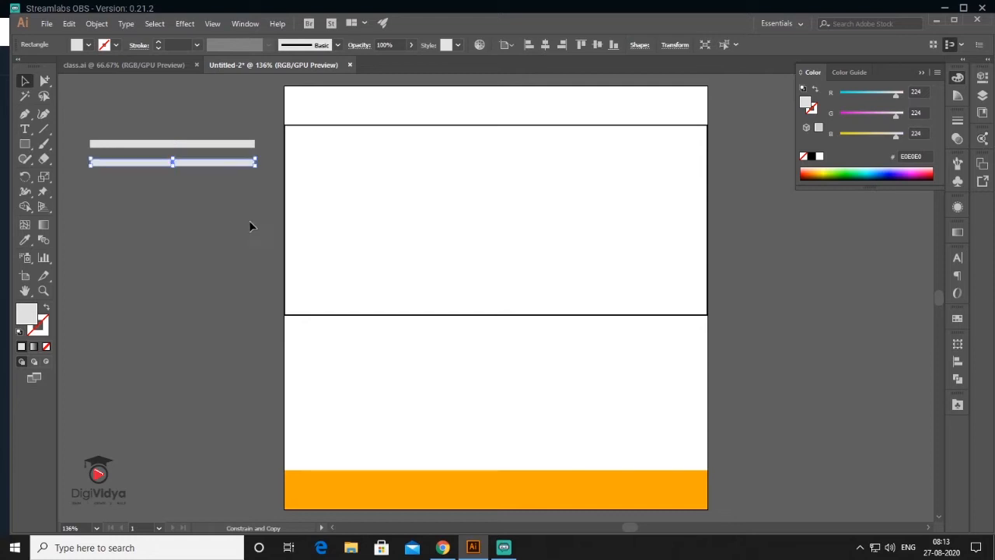
key("ctrl+d")
key("ctrl+d")
key("ctrl+d")
key("ctrl+d")
key("ctrl+d")
key("ctrl+a")
- Draw a circle over the stack of grey bars
key("l")
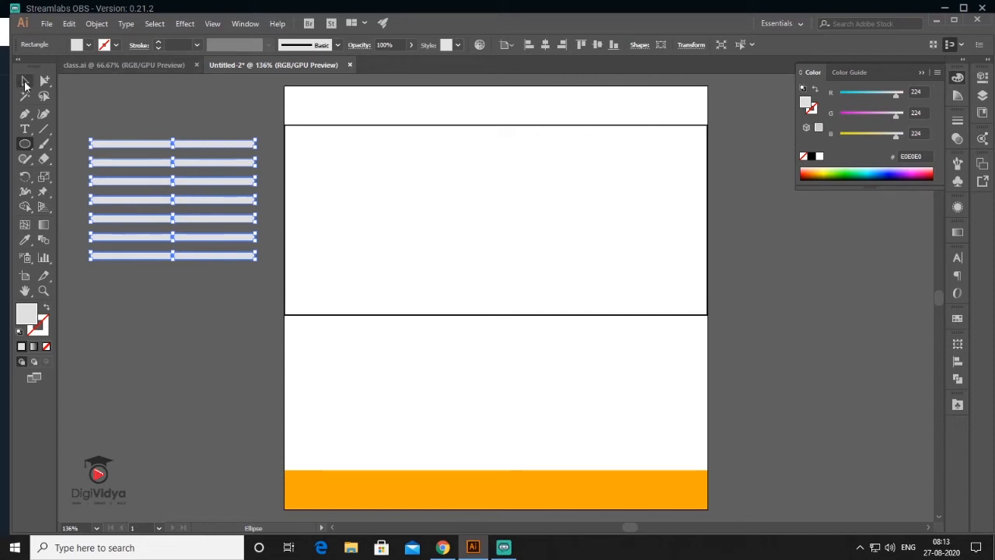
left_click(25, 81)
left_click(77, 136)
left_click(25, 146)
left_click_drag(173, 200, 220, 259)
- Select the circle and bars together and apply a clipping mask
left_click(25, 81)
left_click_drag(134, 136, 187, 247)
left_click(97, 23)
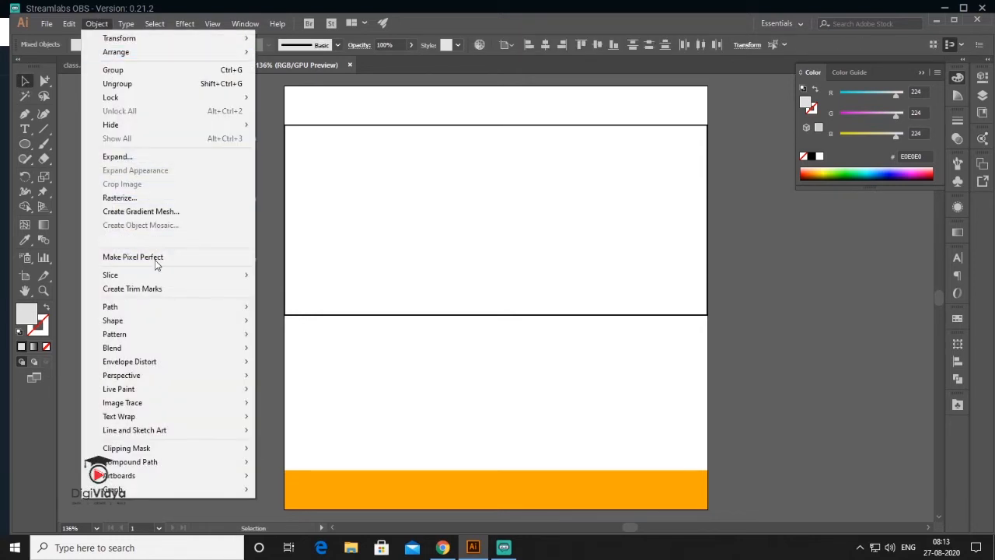
mouse_move(155, 447)
left_click(280, 447)
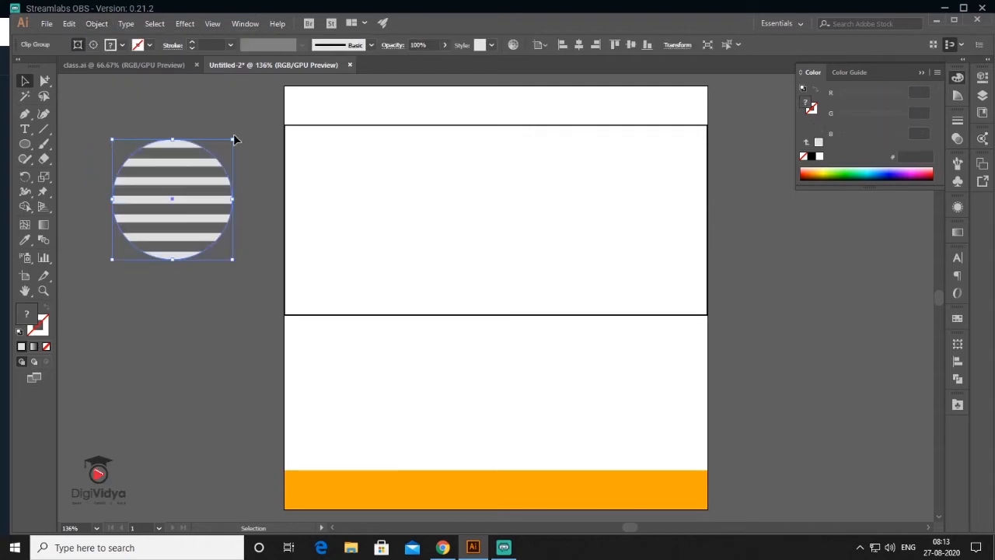
- Rotate the striped circle 45°, move it to the lower-left, and send it to back
left_click_drag(239, 136, 190, 103)
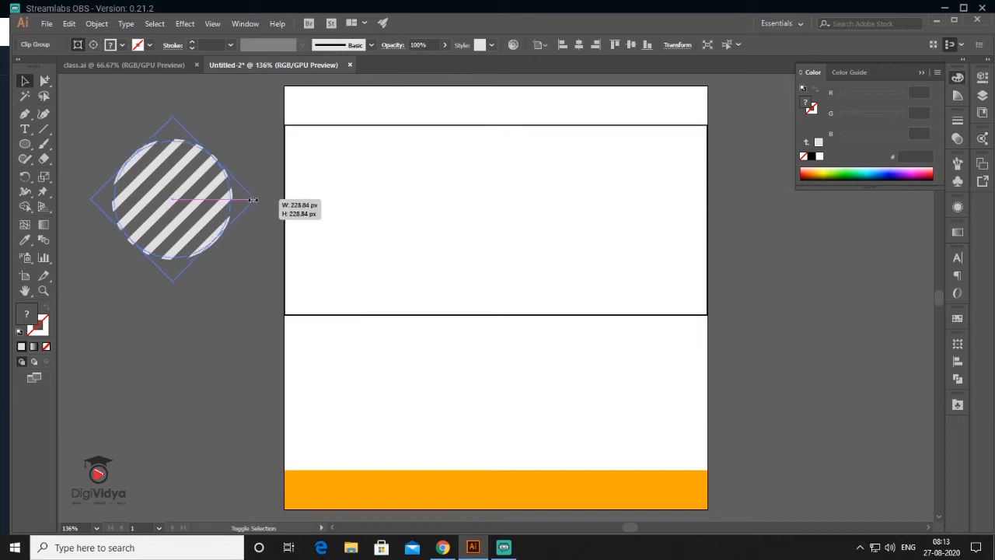
left_click_drag(218, 209, 369, 437)
right_click(368, 438)
mouse_move(476, 377)
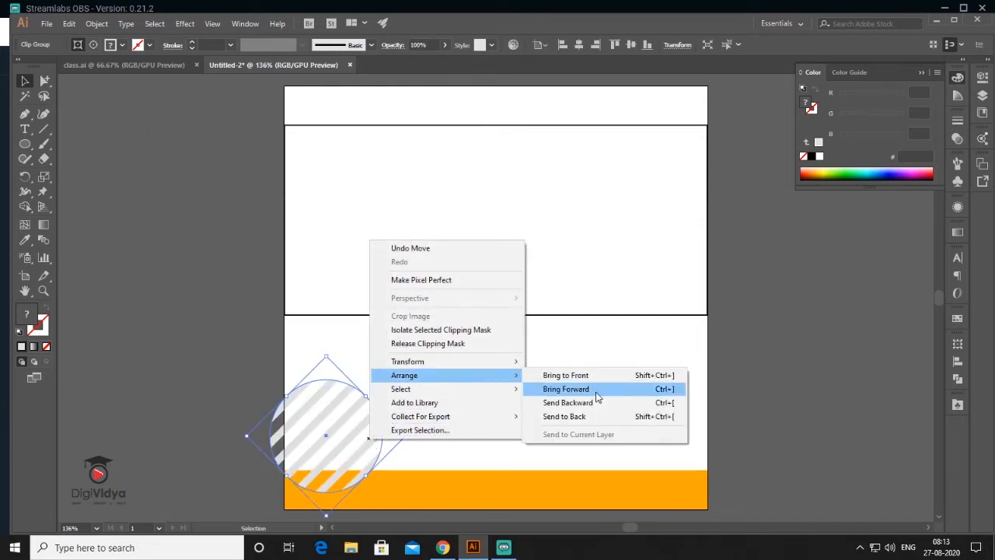
left_click(606, 416)
- Place a copy of the striped circle near the artboard's top-right
left_click_drag(373, 446, 699, 124)
left_click_drag(533, 216, 467, 188)
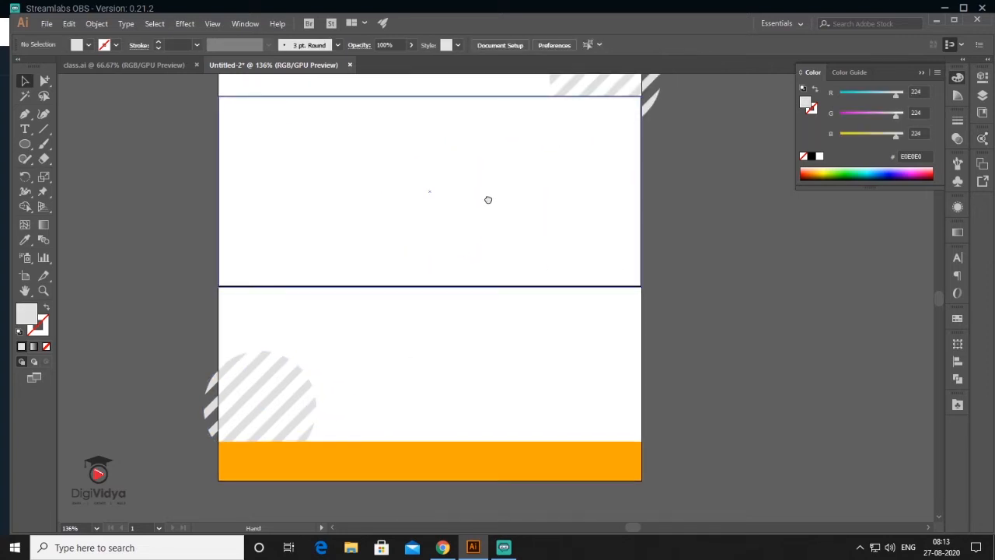
left_click(246, 24)
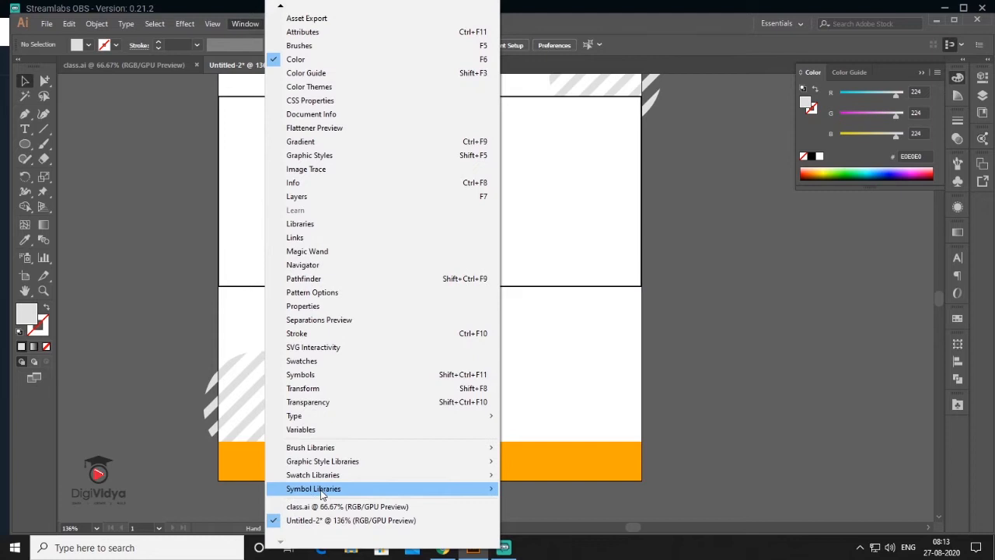
- Place a Dot Pattern Vector Pack symbol, rotated 270° and scaled down
mouse_move(321, 493)
left_click(571, 170)
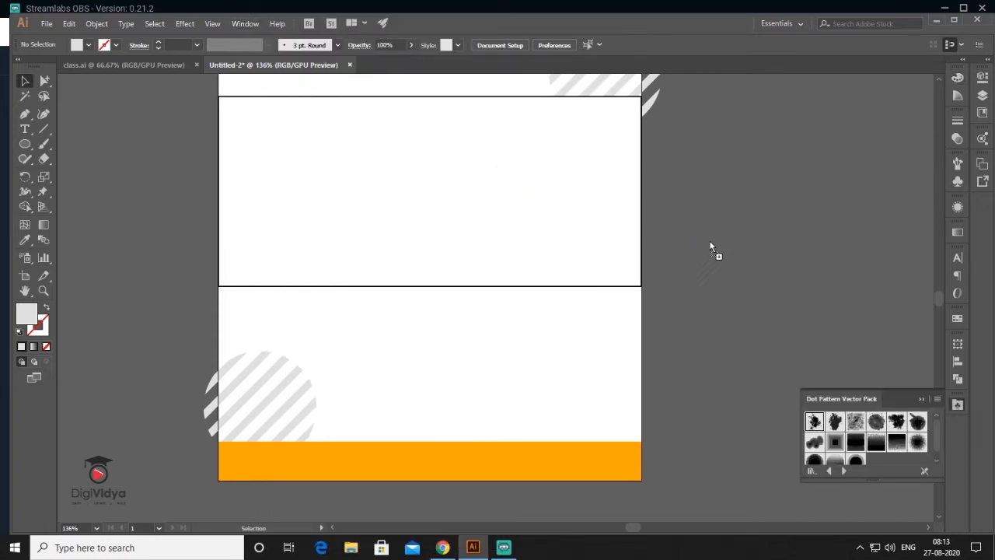
left_click_drag(710, 294, 715, 296)
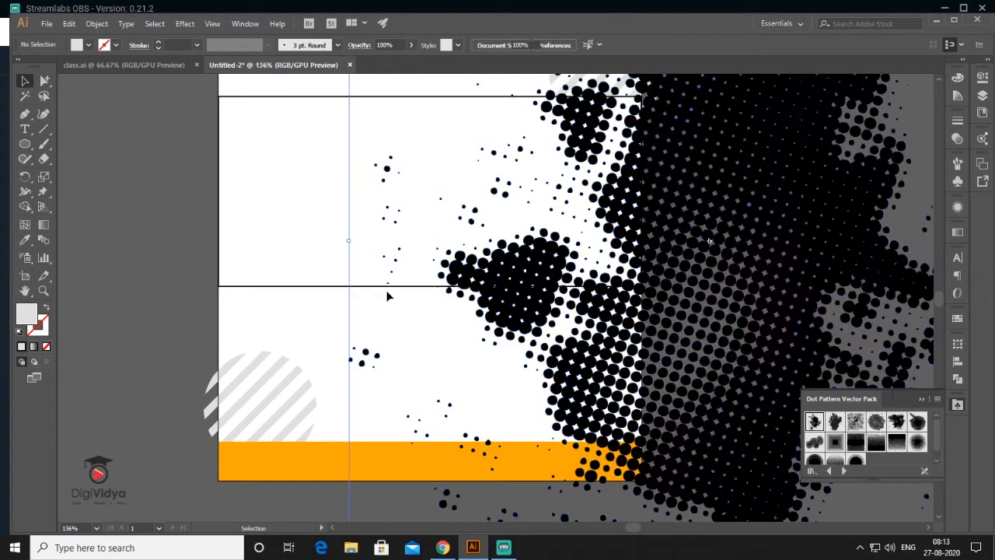
left_click_drag(456, 294, 733, 496)
left_click_drag(479, 469, 344, 123)
left_click_drag(422, 401, 555, 304)
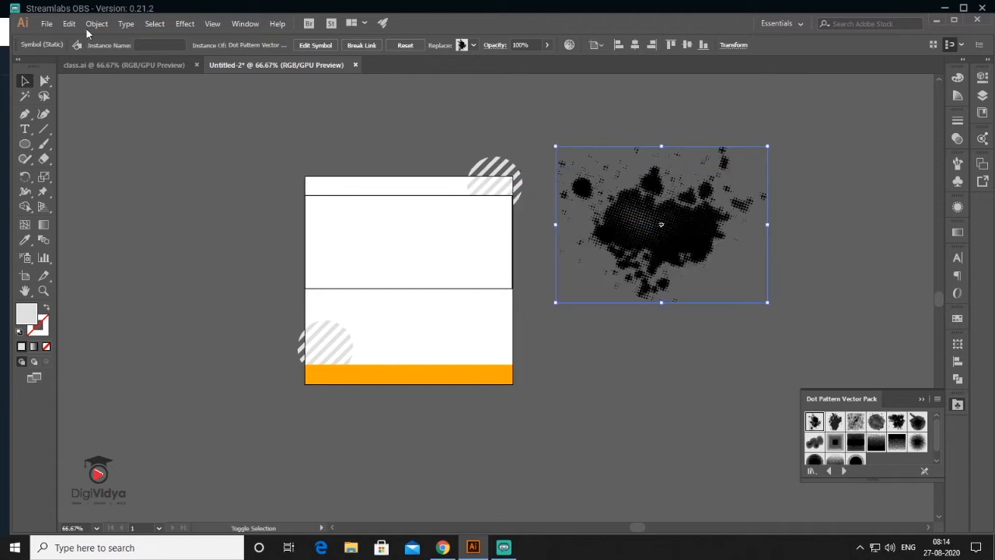
- Expand the dot pattern symbol into paths and give it the hatched circles' light grey
left_click(96, 23)
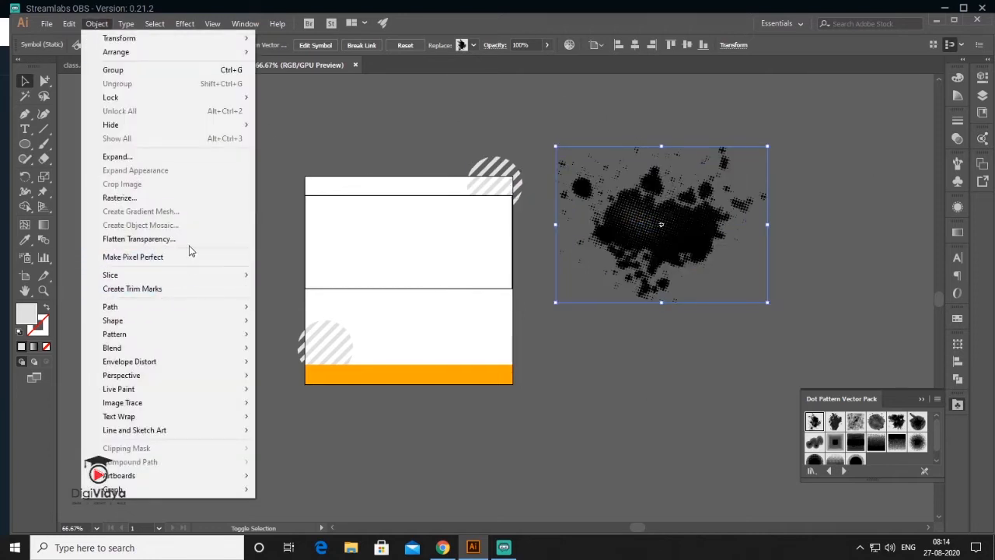
left_click(174, 157)
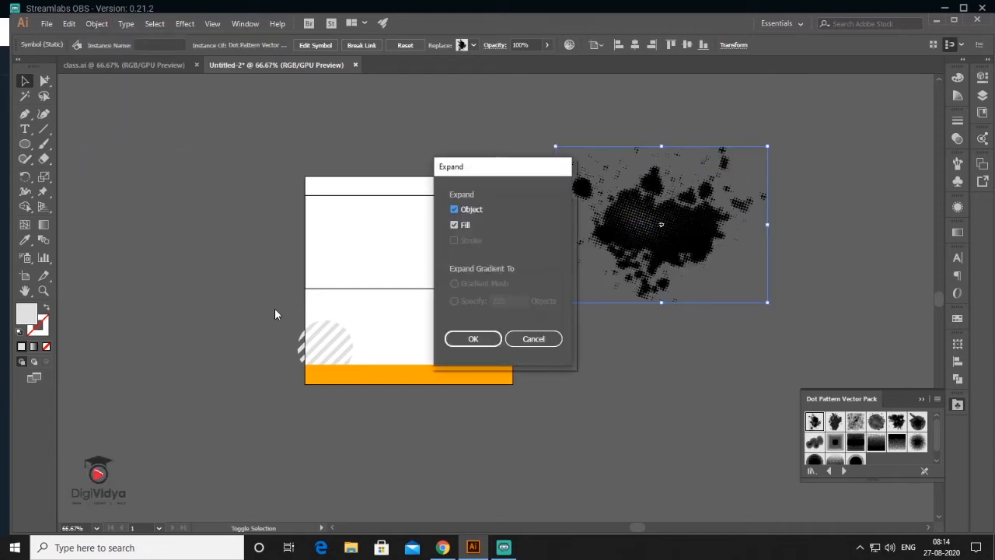
left_click(473, 339)
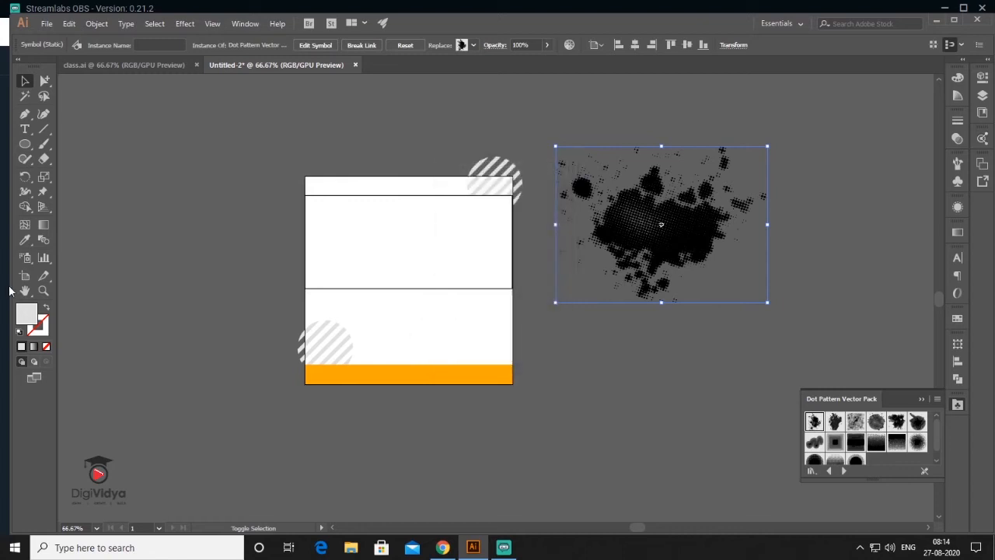
left_click(24, 241)
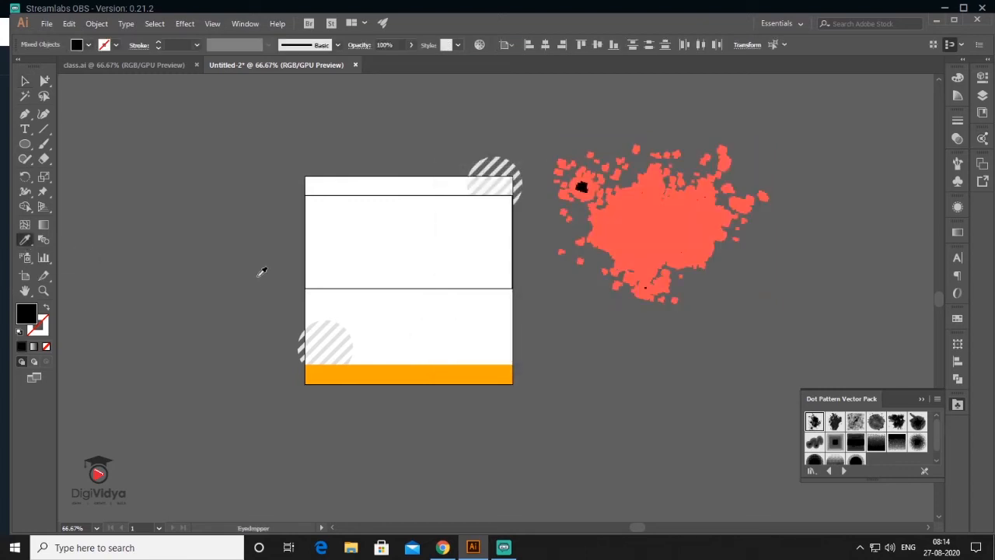
left_click(346, 328)
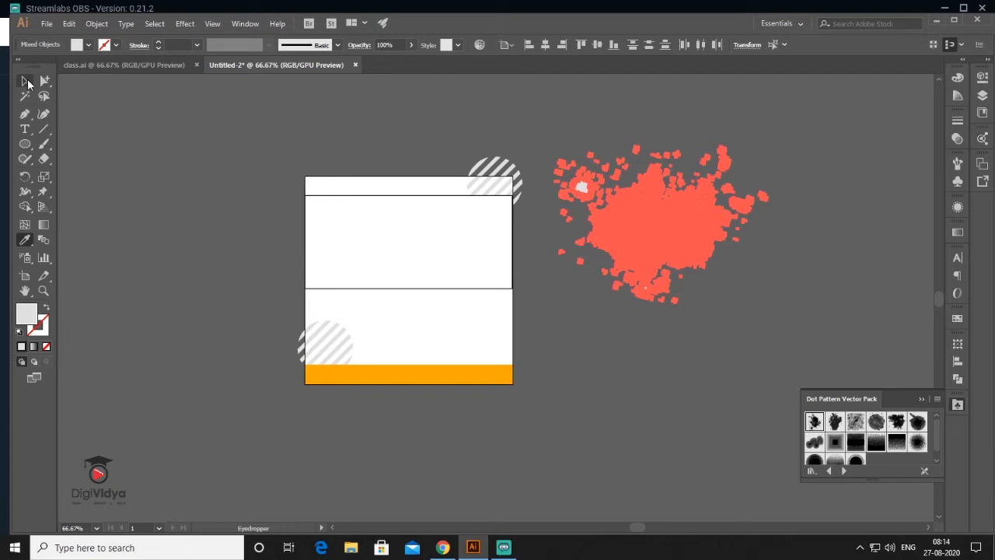
- Move the halftone splash to the card's lower right and send it to back
left_click(25, 80)
left_click(679, 239)
left_click_drag(650, 227, 488, 316)
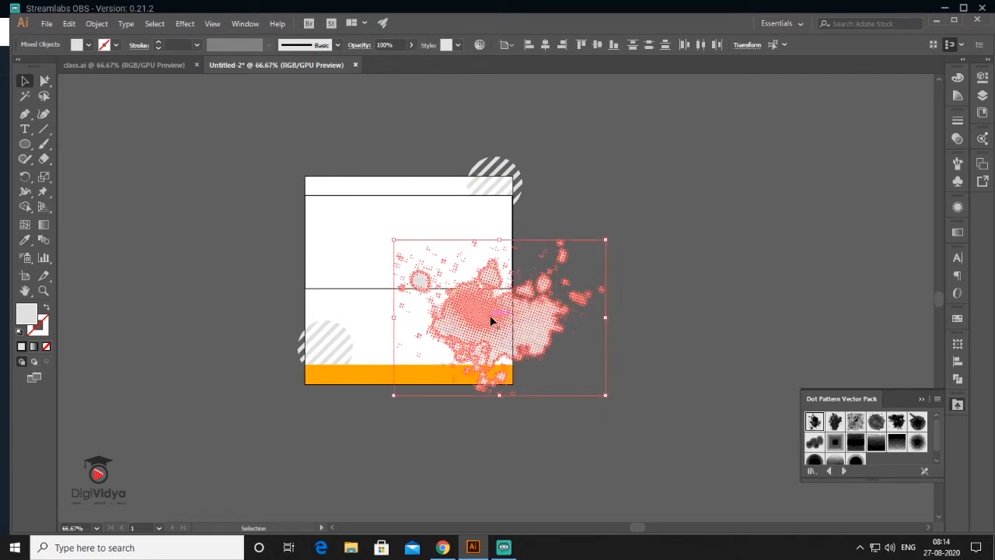
right_click(491, 319)
mouse_move(575, 452)
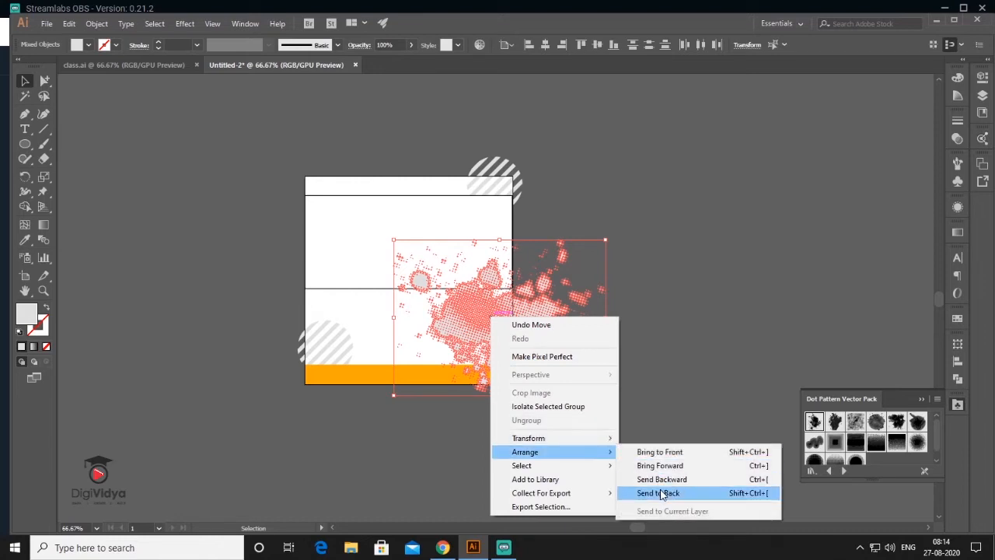
left_click(657, 492)
left_click(629, 305)
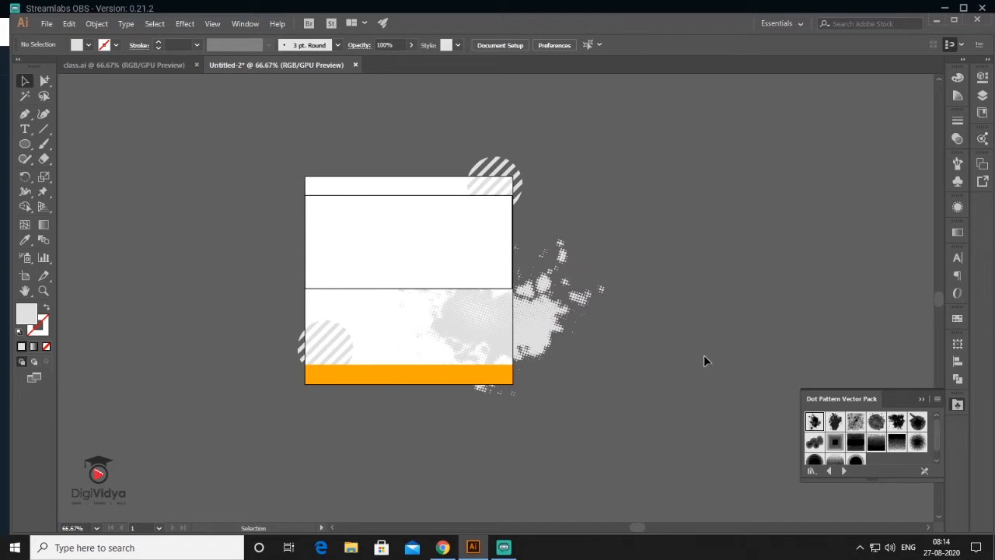
- Place the pexels-photo-1181233.jpeg students photo at a small size beside the card
left_click(46, 23)
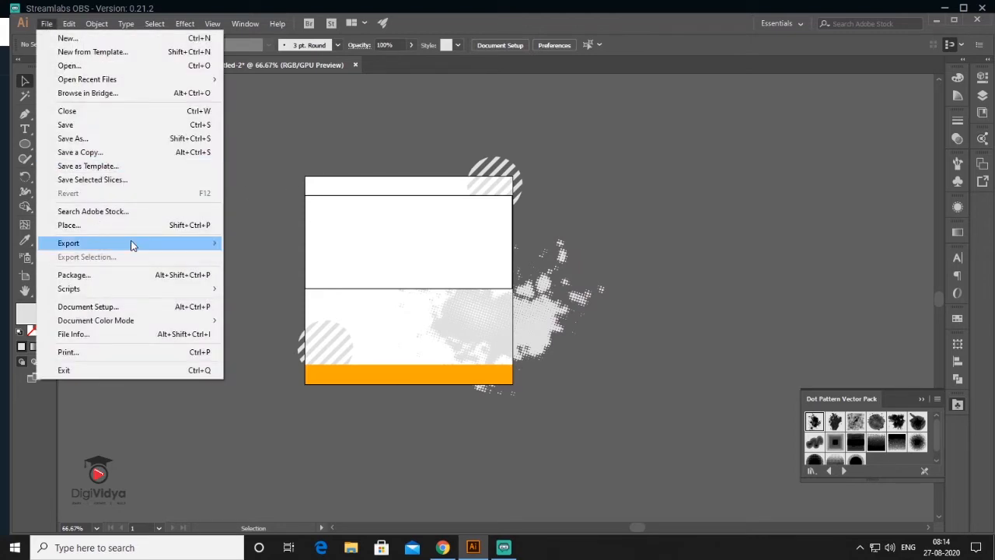
left_click(133, 224)
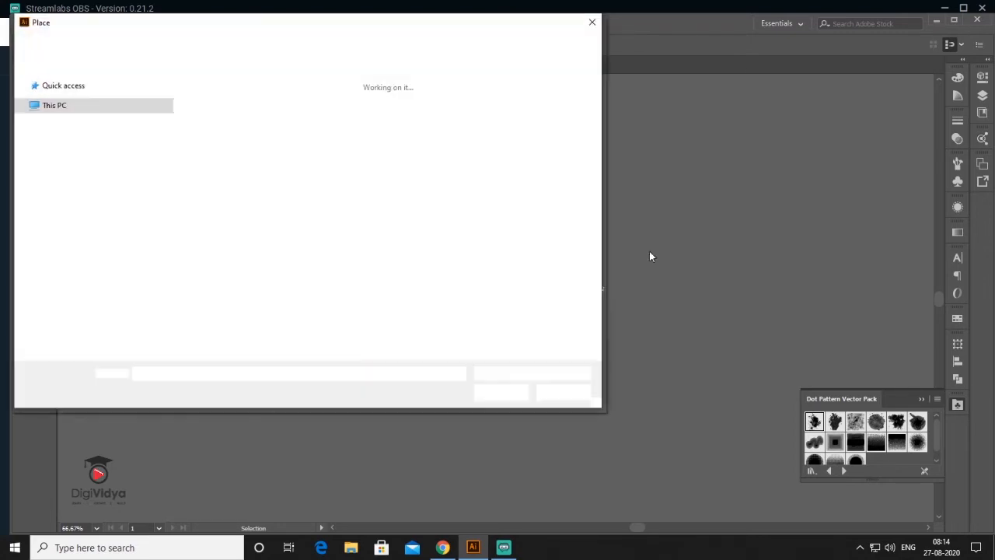
double_click(552, 208)
left_click(591, 165)
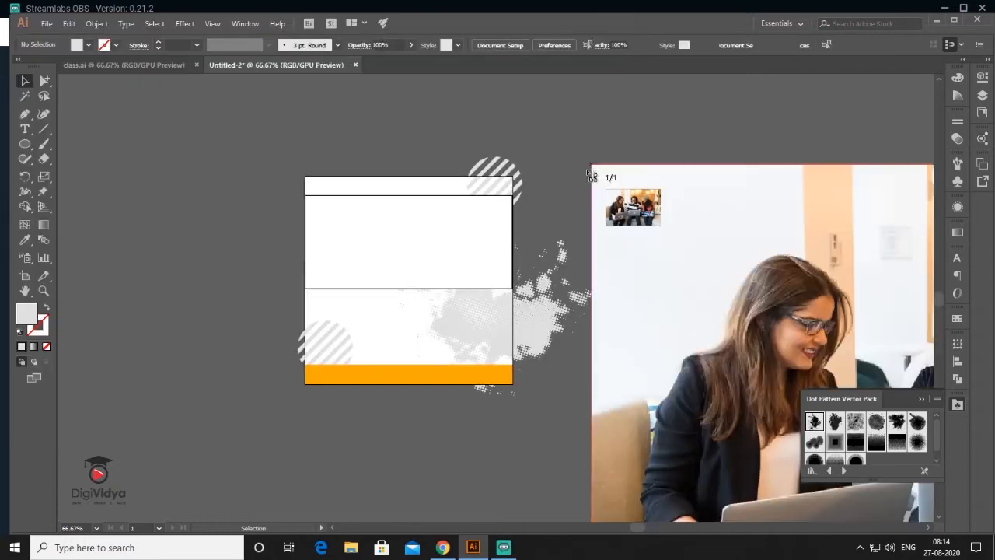
left_click_drag(644, 164, 819, 279)
- Move the card's white middle rectangle over the photo and clip the photo to it
left_click(365, 263)
left_click_drag(369, 261, 708, 234)
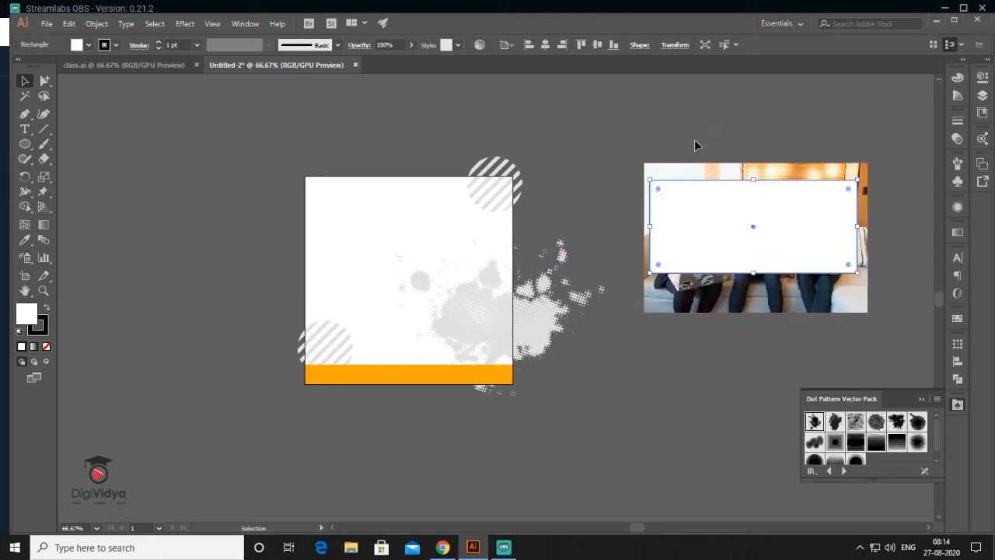
left_click_drag(684, 141, 788, 303)
left_click(90, 27)
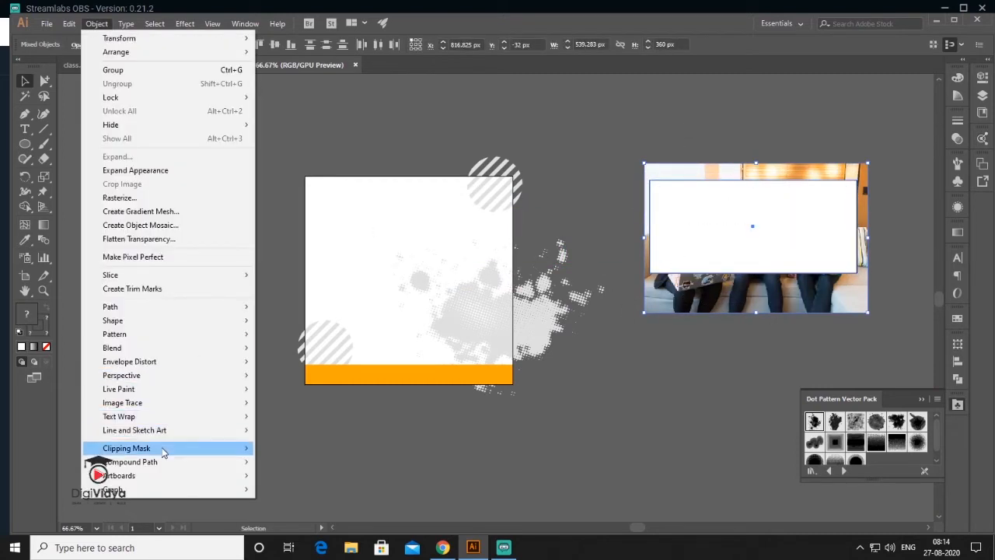
mouse_move(229, 448)
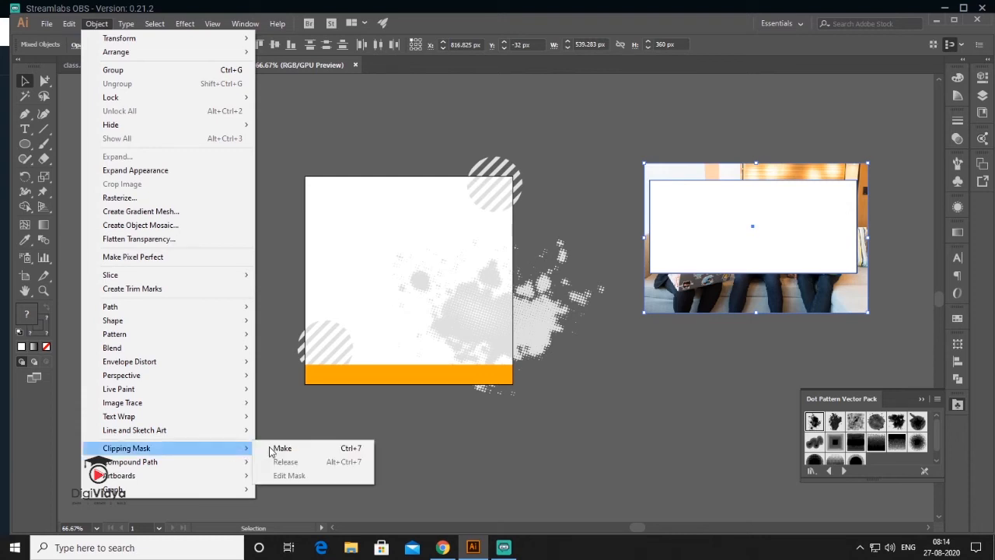
left_click(283, 447)
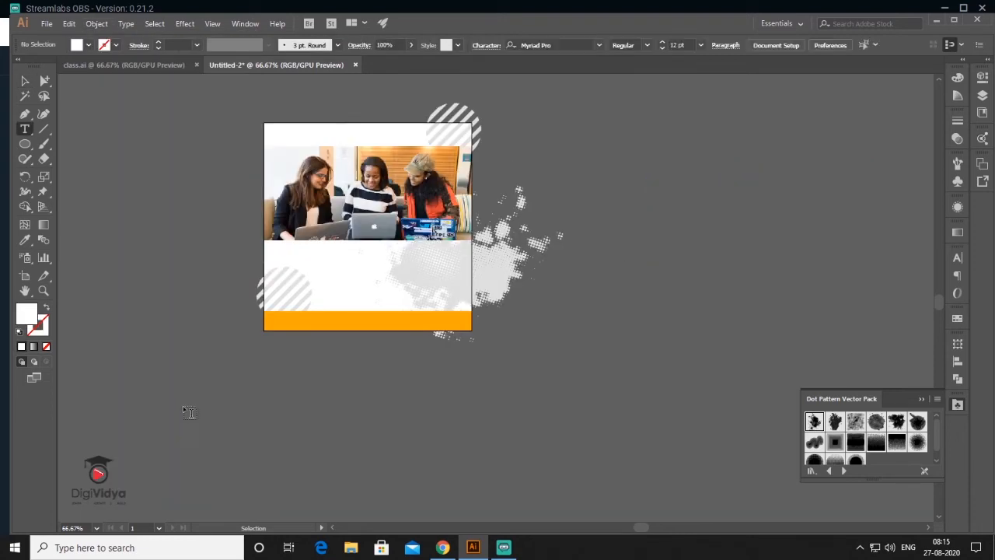
- Paste the headline ONLINE GRAPHICS DESIGN COURSES and set it in Acumin Pro ExtraCondensed Bold
left_click(216, 386)
key("ctrl+v")
key("Escape")
left_click(958, 258)
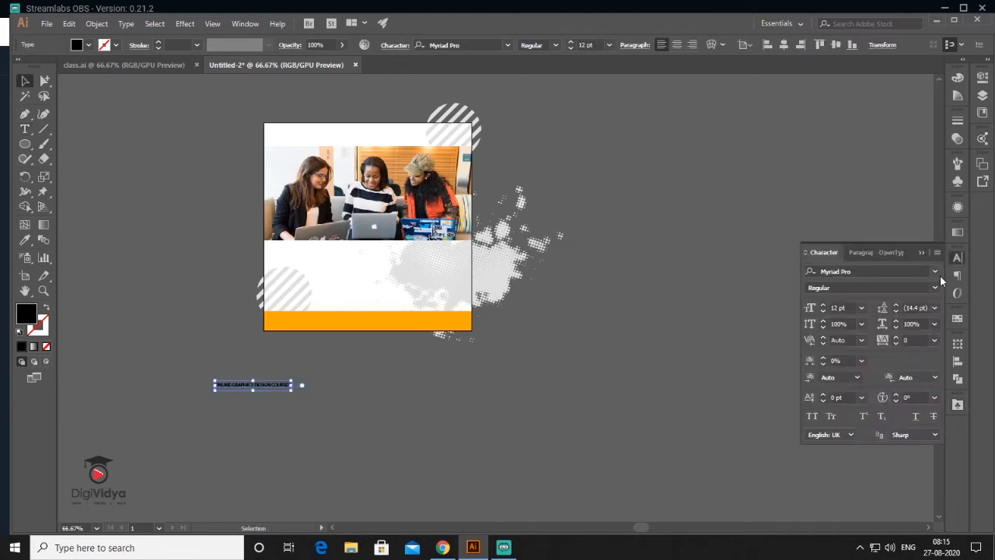
left_click(934, 270)
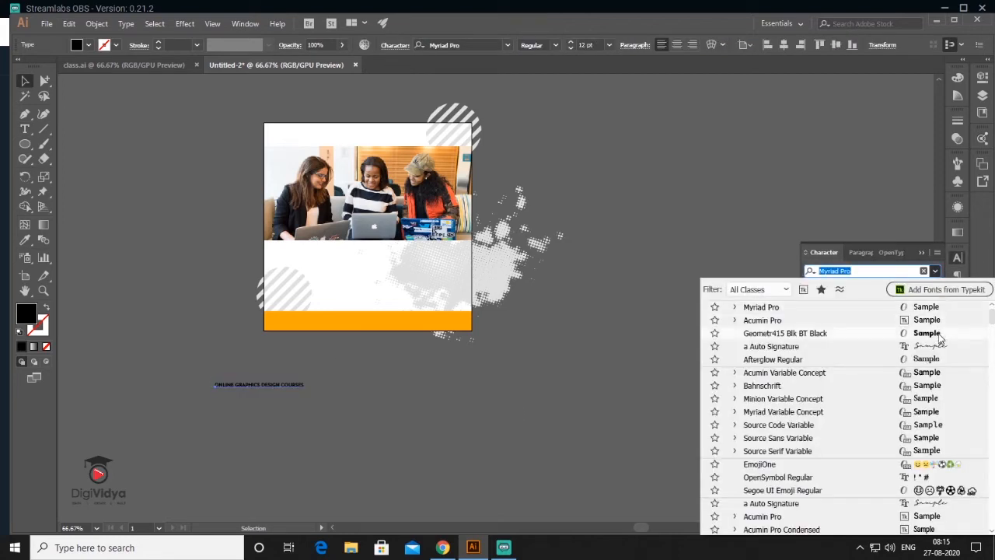
left_click(762, 353)
- Scale the headline to about 52 pt, centre it below the photo, and draw a thin bar underneath
left_click_drag(266, 393, 433, 464)
left_click_drag(371, 404, 429, 261)
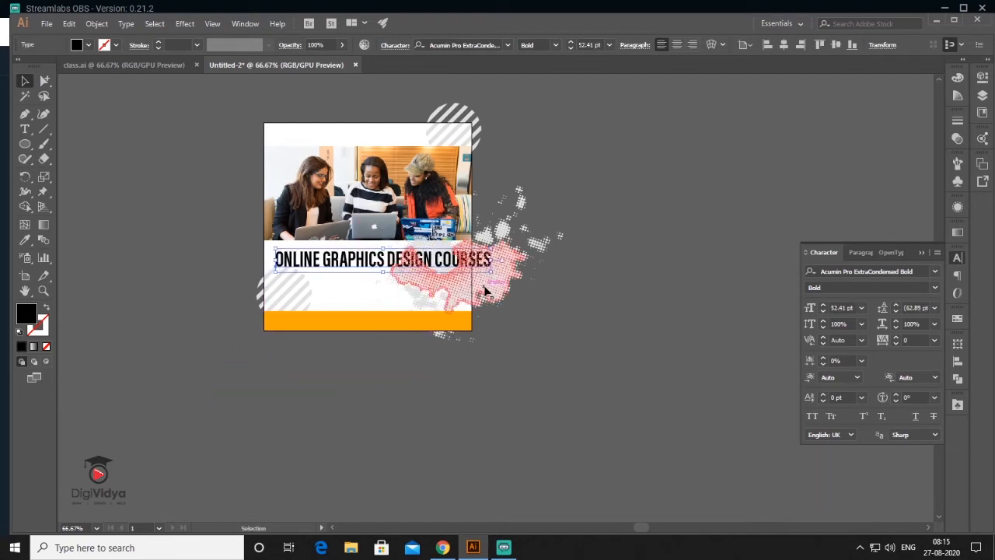
left_click_drag(490, 272, 464, 278)
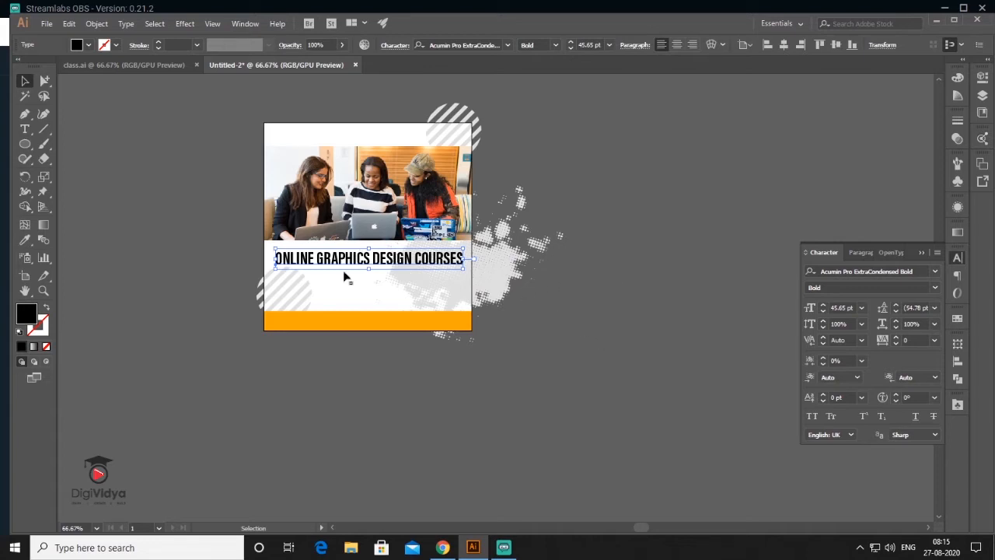
scroll(337, 277, "up", 2)
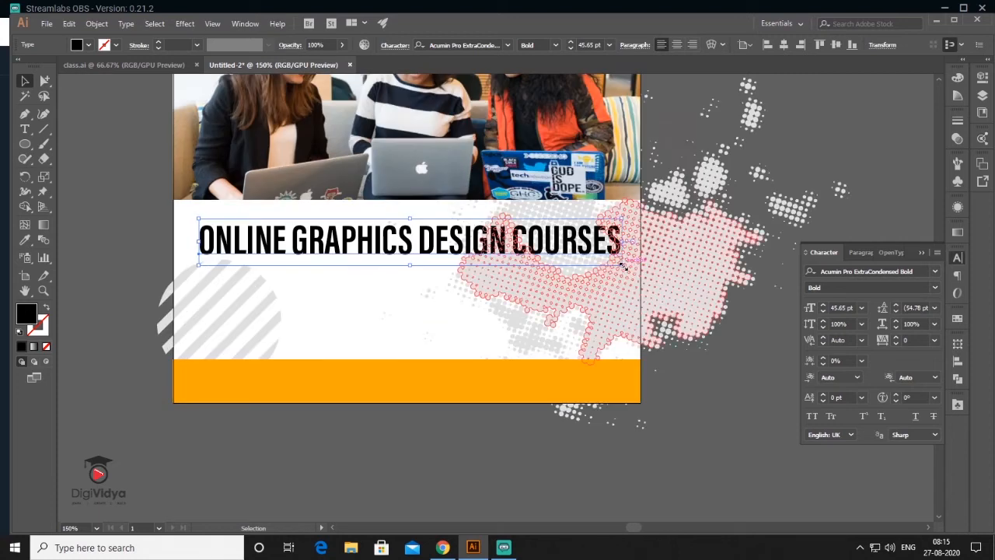
left_click_drag(622, 266, 598, 262)
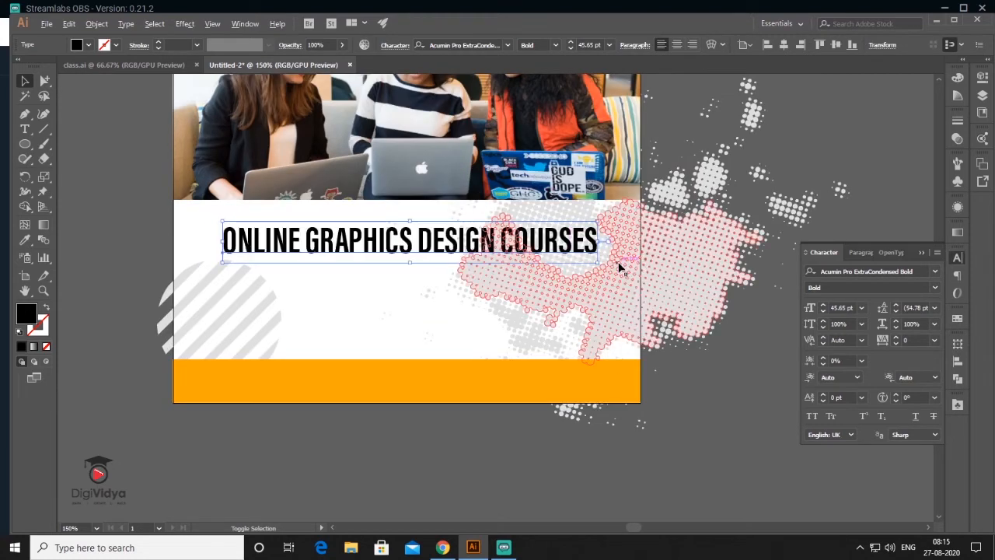
left_click(732, 401)
left_click_drag(460, 249, 459, 246)
left_click_drag(25, 143, 64, 149)
left_click_drag(208, 259, 611, 260)
- Add an enlarged GET 40-50% OFF line on the white band under the headline
key("v")
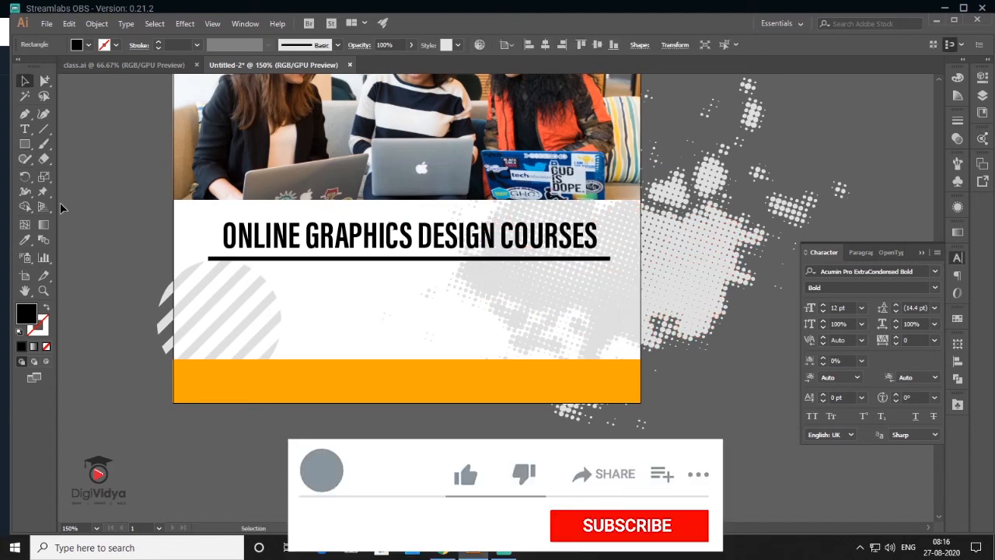
left_click(483, 259)
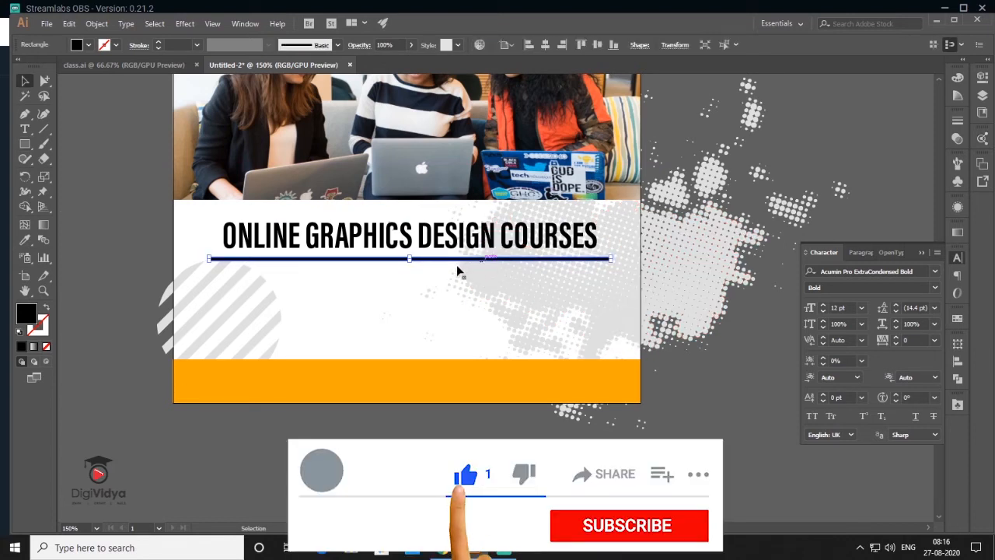
key("ctrl+shift+a")
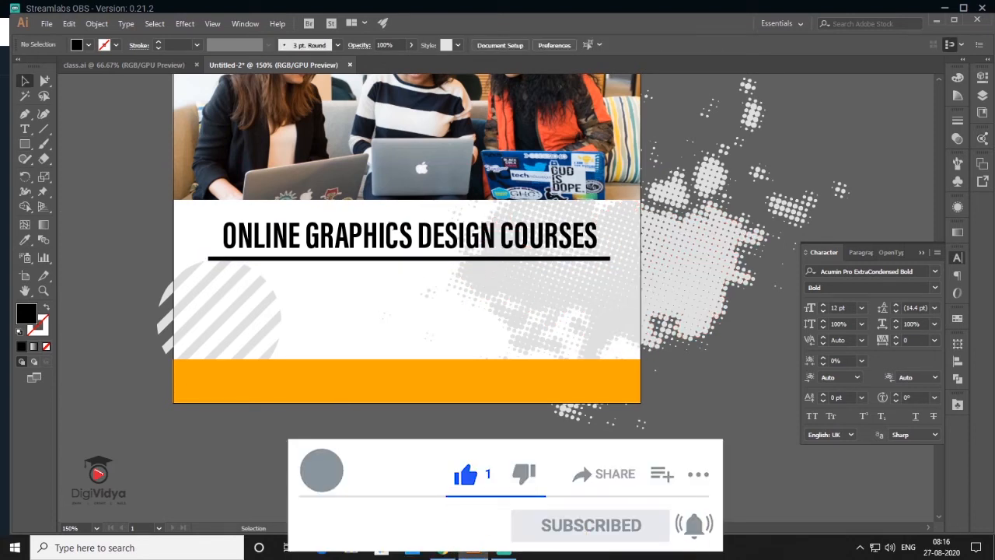
left_click(25, 129)
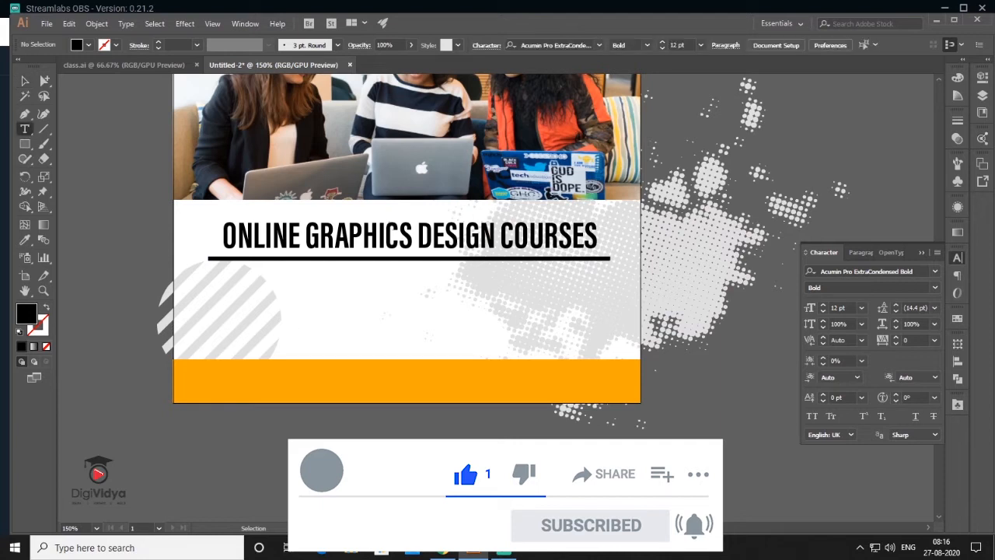
left_click(302, 439)
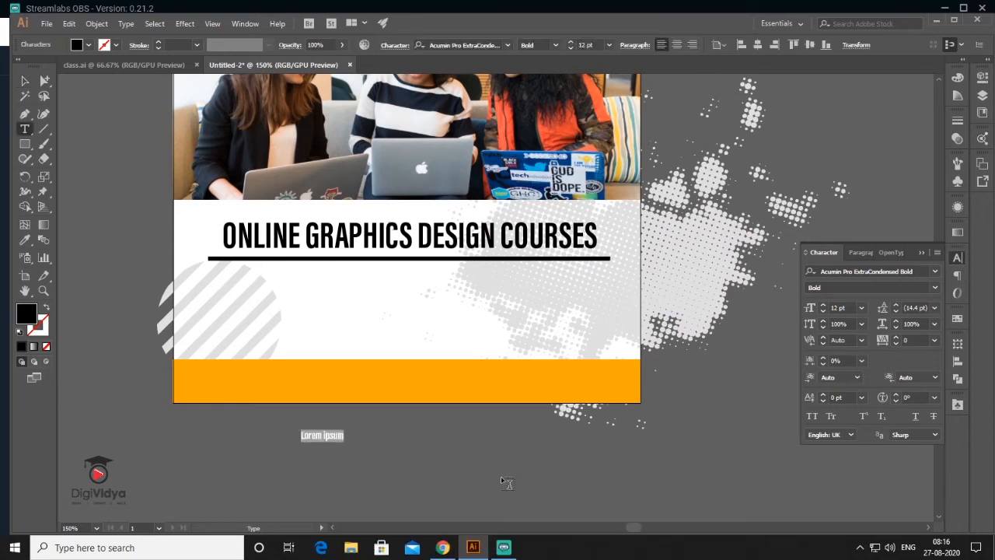
type("GET 40-50% OFF")
key("Escape")
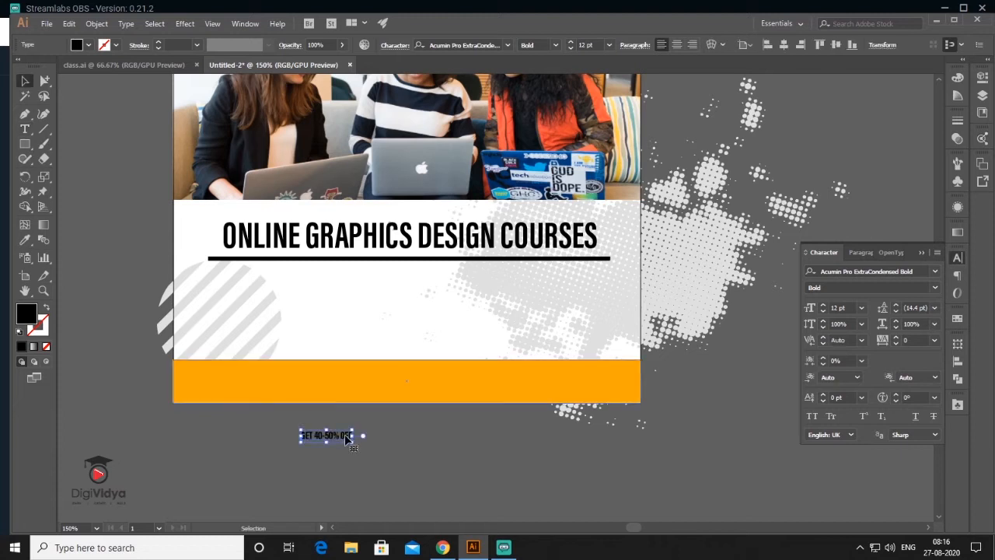
left_click_drag(353, 431, 399, 397)
left_click_drag(392, 443, 477, 289)
left_click_drag(484, 297, 501, 302)
- Add the line 'For More Information Contact' beneath GET 40-50% OFF
left_click(486, 452)
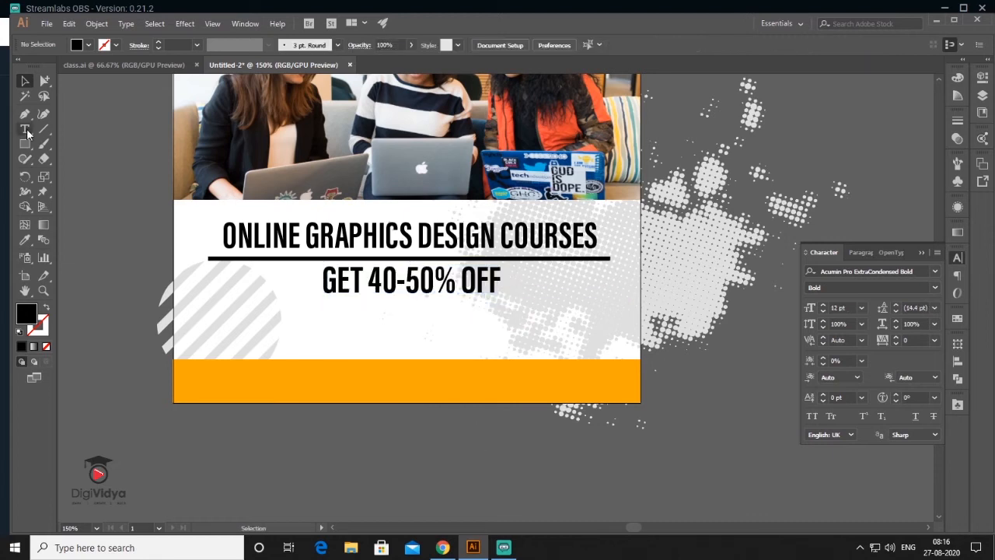
left_click(25, 129)
left_click(313, 440)
type("For More Information Contact")
key("Escape")
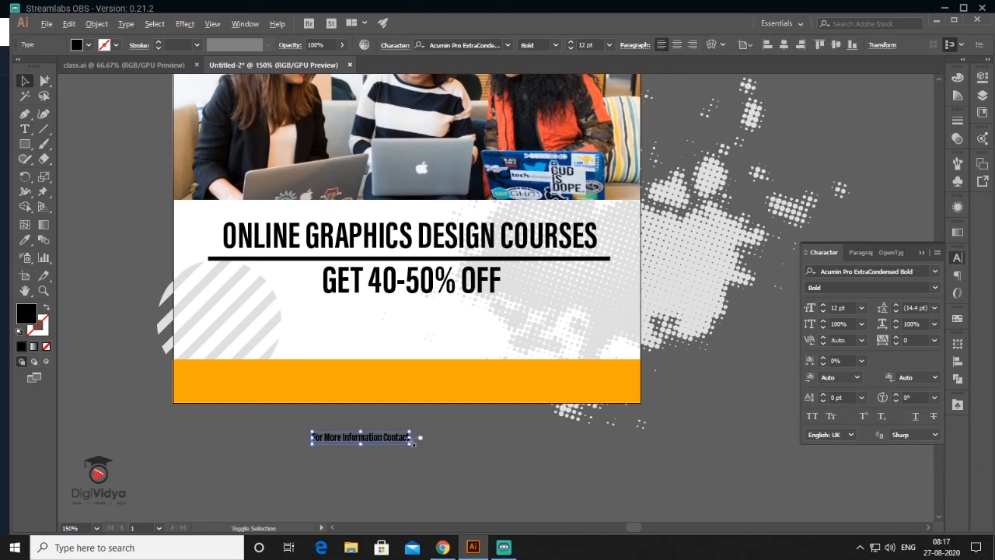
left_click_drag(366, 437, 416, 307)
- Add the contact phone number below it and resize it larger
left_click(482, 418)
left_click(25, 129)
left_click(360, 449)
key("Escape")
left_click_drag(400, 451, 489, 365)
left_click(470, 447)
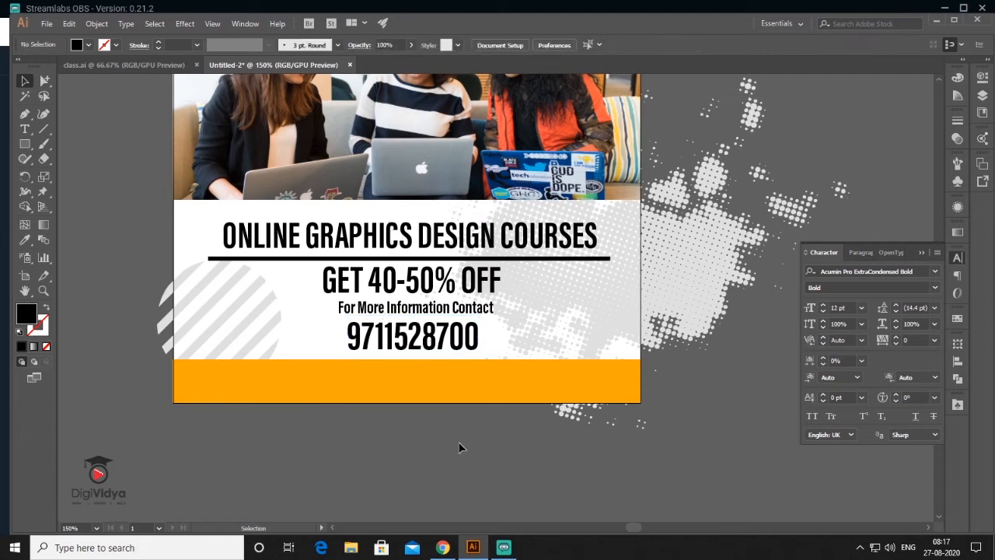
- Scroll and pan to bring the completed first post to the centre of the view
scroll(488, 410, "down", 1)
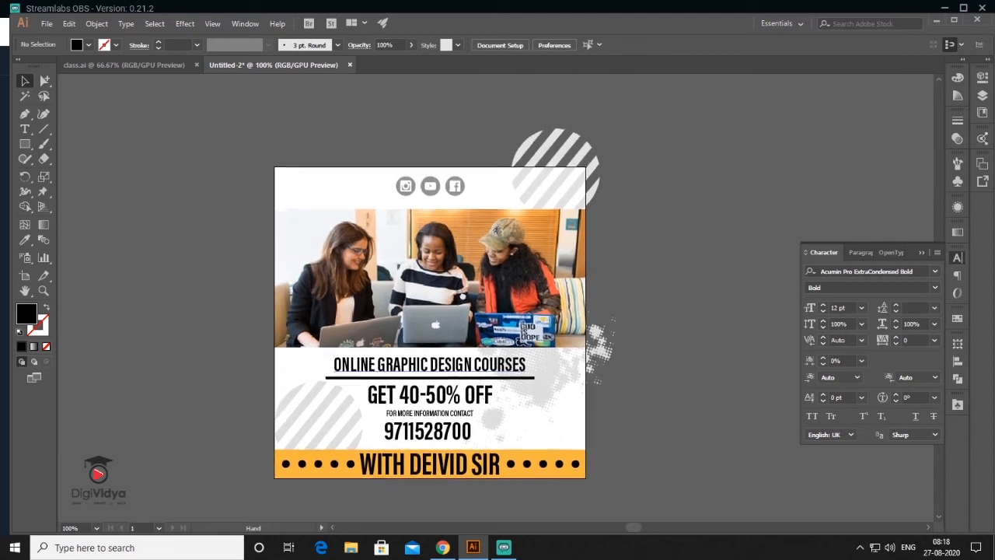
left_click_drag(409, 182, 409, 184)
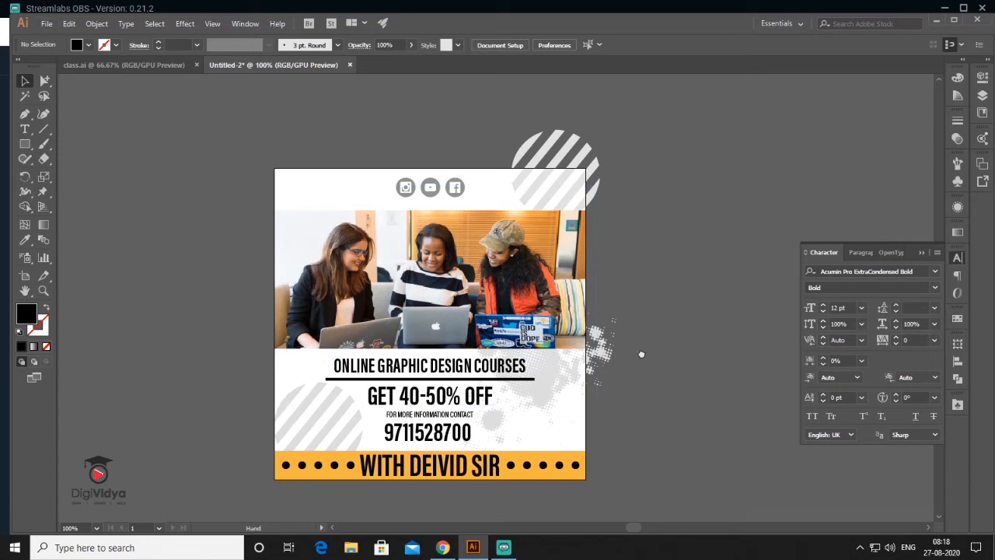
left_click_drag(642, 350, 582, 312)
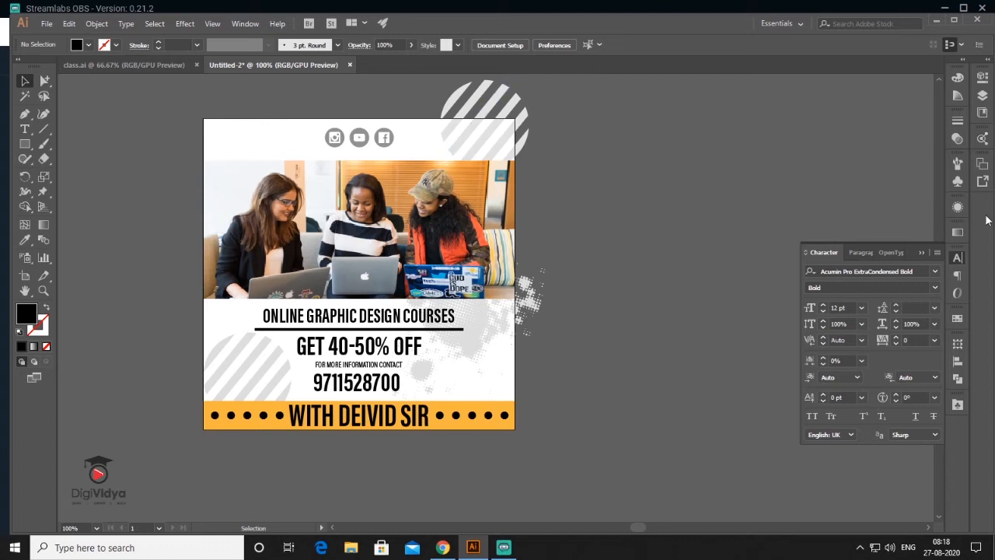
left_click(981, 165)
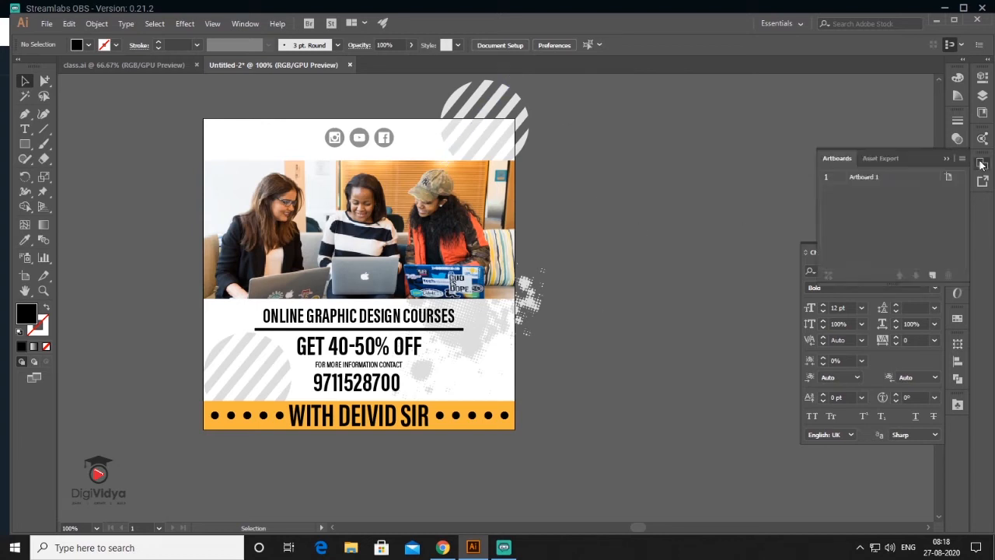
- Add a second artboard and fill its lower half with a rectangle matching the first post's colour
left_click(931, 275)
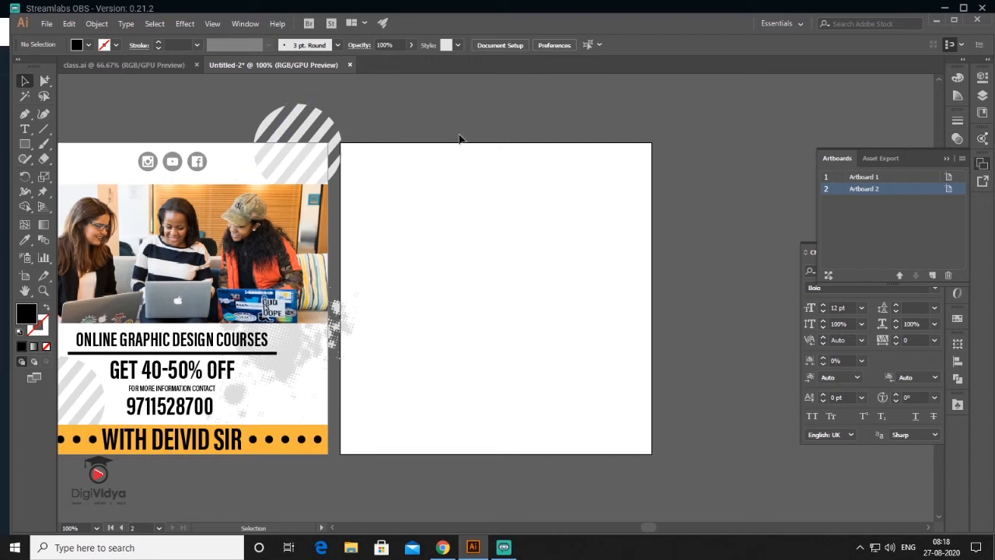
left_click_drag(467, 254, 480, 250)
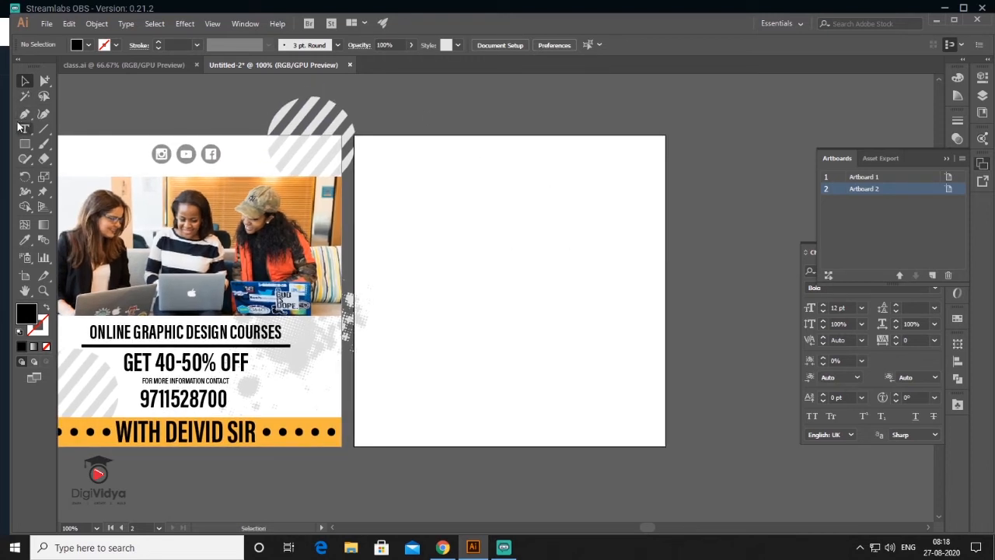
left_click(30, 143)
mouse_move(354, 446)
left_mouse_down()
mouse_move(433, 440)
mouse_move(677, 277)
mouse_move(666, 276)
left_mouse_up()
key("i")
left_click(78, 423)
- Draw a red-orange band across the middle left of artboard 2
left_click(25, 144)
left_click_drag(354, 253, 539, 294)
double_click(27, 313)
left_click(395, 492)
left_click(373, 341)
- Draw an outline-only inset border and a tall photo frame on the right
left_click(511, 345)
left_click(25, 80)
left_click(25, 144)
left_click_drag(362, 145, 655, 437)
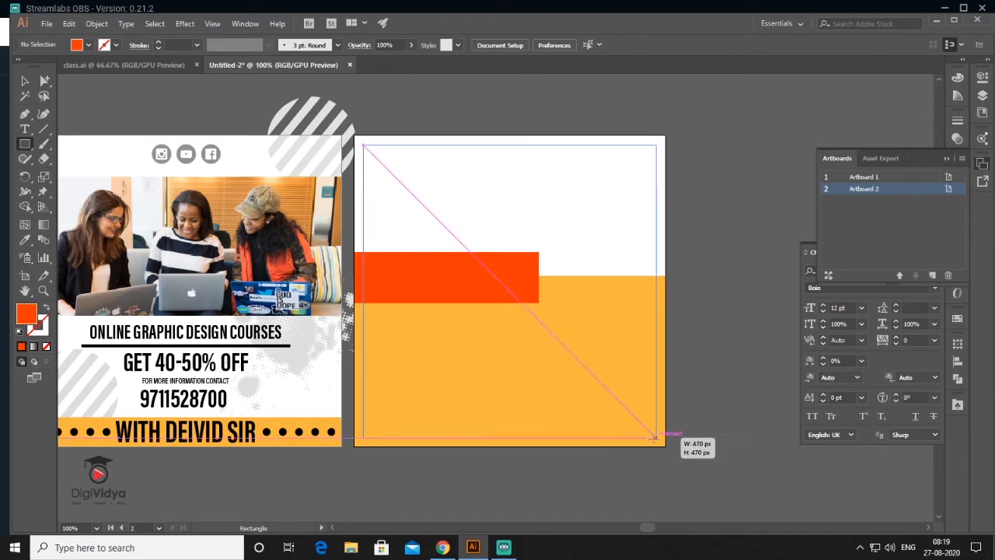
key("shift+x")
left_click(731, 201)
left_click_drag(539, 149, 652, 387)
left_click(744, 225, "ctrl")
- Place the student photo onto the canvas beside artboard 2
key("ctrl+shift+p")
double_click(544, 225)
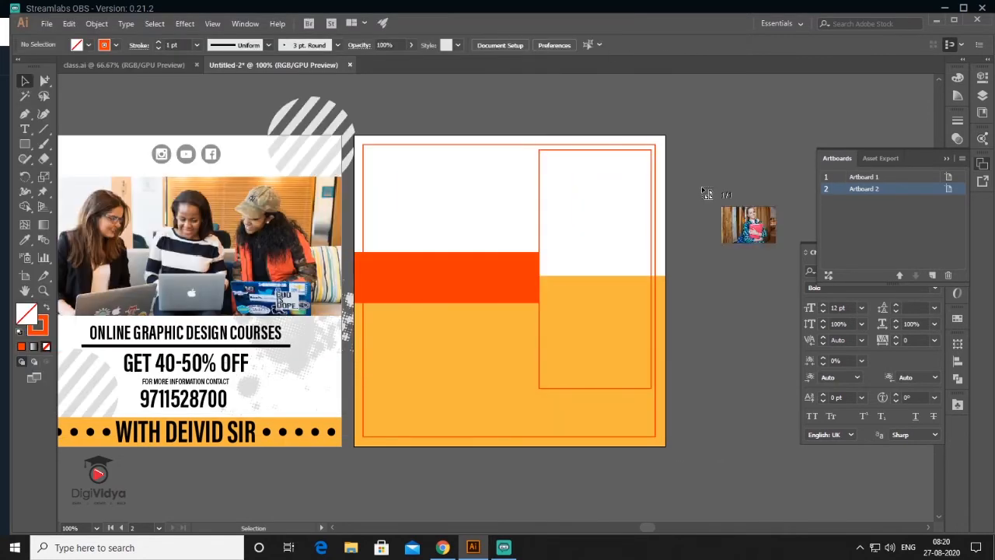
left_click(699, 187)
key("ctrl+minus")
left_click_drag(358, 204, 415, 160)
- Move and shrink the smiling student photo under the tall frame, then clip it with a clipping mask
right_click(444, 145)
key("Escape")
left_click_drag(544, 194, 449, 350)
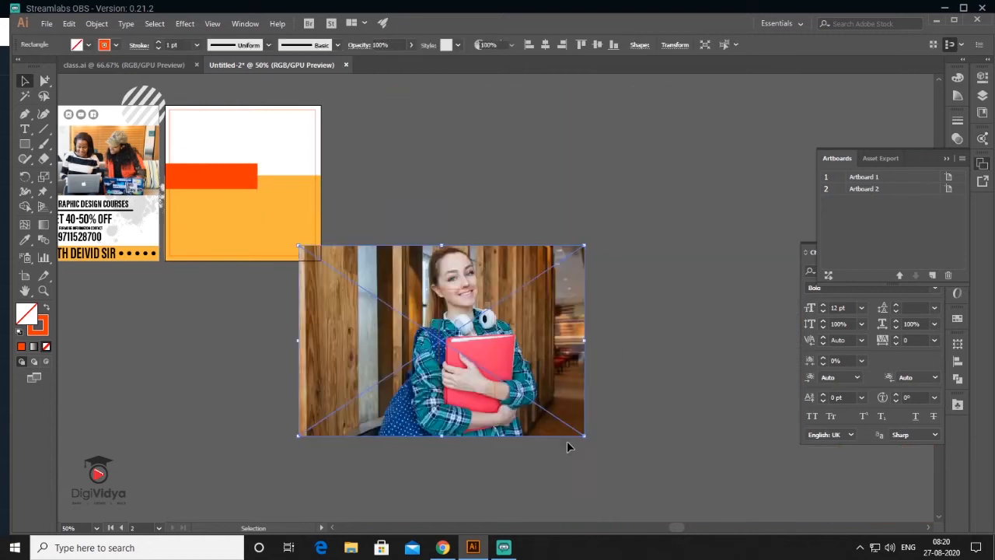
left_click_drag(584, 433, 513, 386)
key("ctrl+plus")
key("ctrl+a")
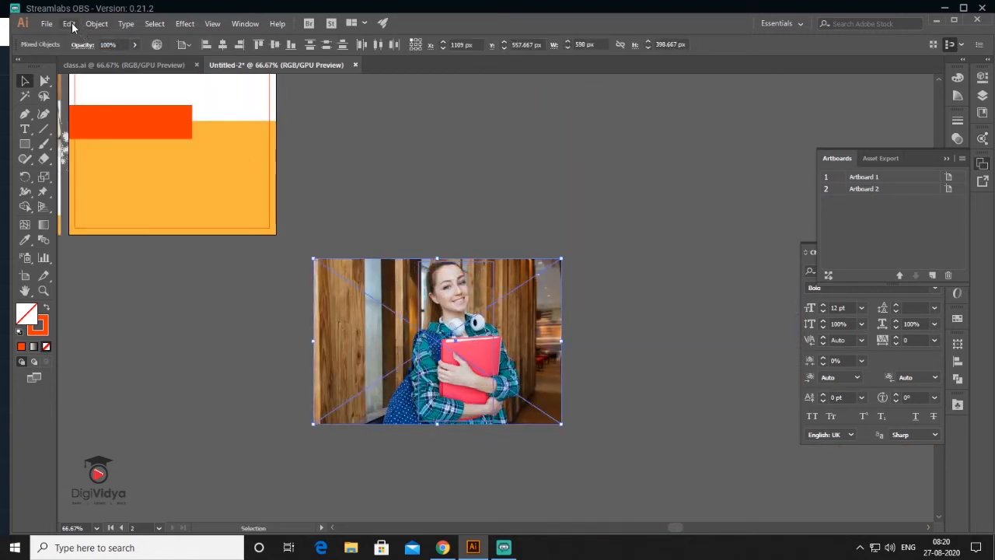
left_click(69, 23)
mouse_move(96, 24)
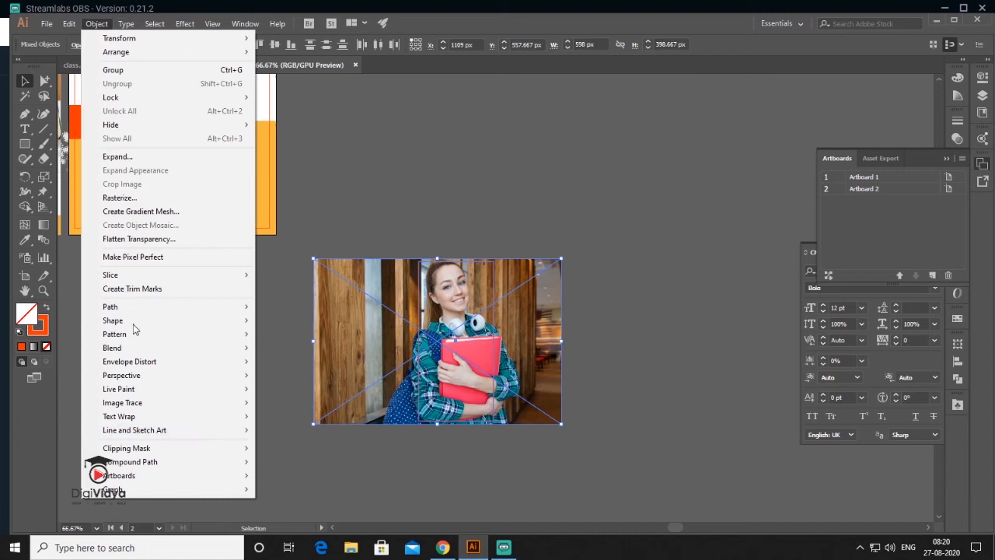
mouse_move(231, 455)
left_click(339, 448)
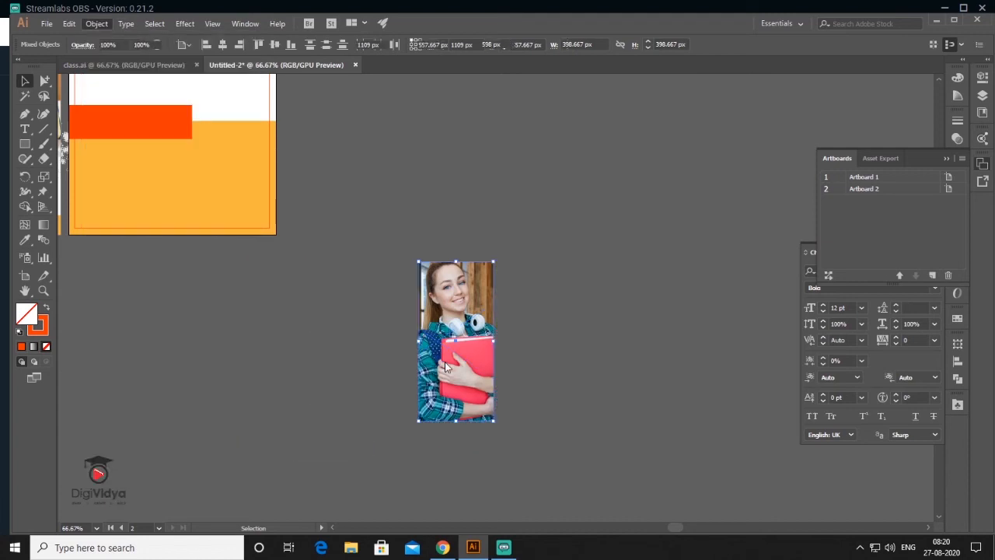
- Place the clipped photo on the second post's right side, nudged up 14 px
left_click_drag(448, 384, 214, 165)
left_click_drag(313, 199, 512, 337)
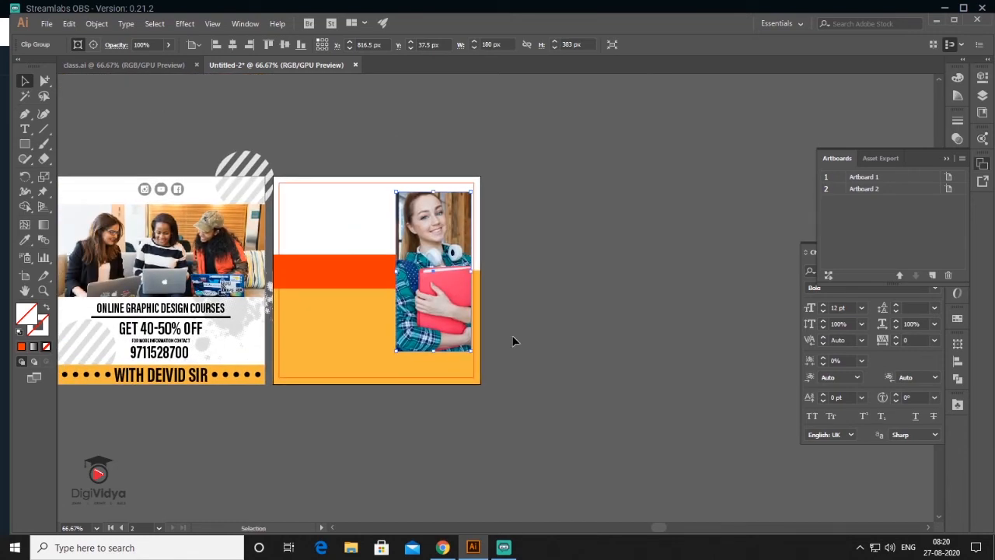
left_click_drag(441, 236, 440, 230)
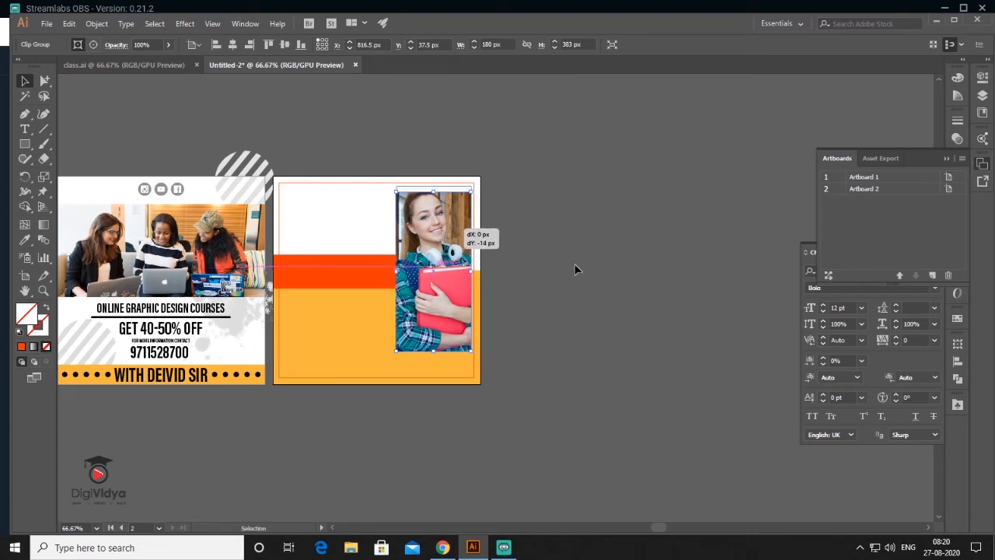
left_click(593, 265)
- Make the red-orange band on the second post taller
mouse_move(335, 279)
left_mouse_down()
mouse_move(347, 300)
mouse_move(335, 294)
left_mouse_up()
left_click(334, 287)
left_click(390, 350)
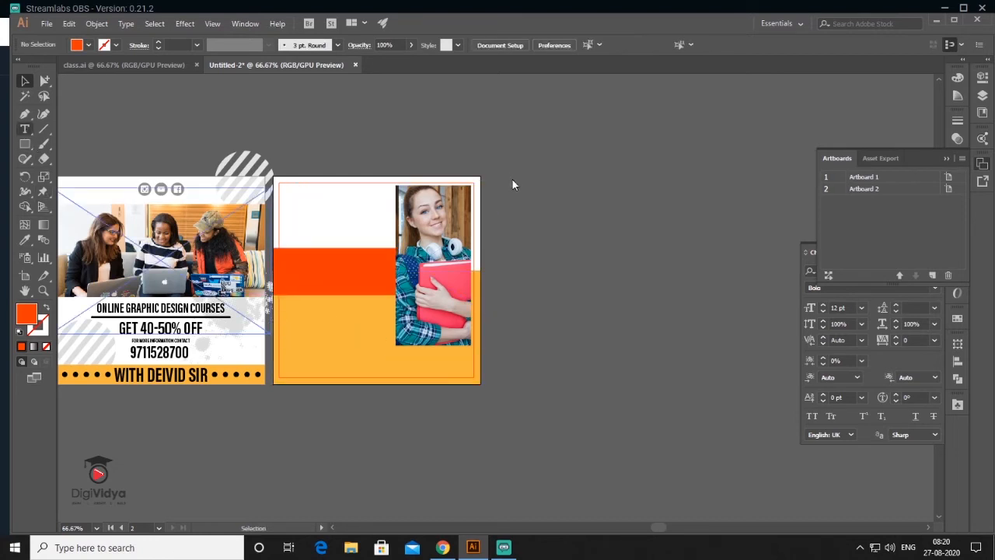
- Paste the LEARN FROM YOUR HOME heading as new text, enlarged and center-aligned
left_click(524, 225)
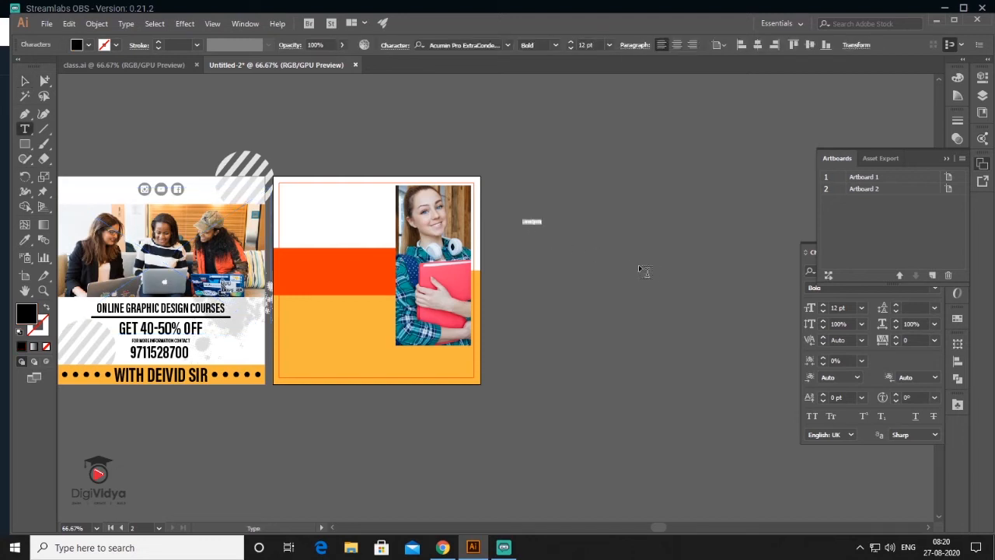
type("LEARN FROM YOUR HOME")
key("Escape")
left_click_drag(541, 227, 576, 275)
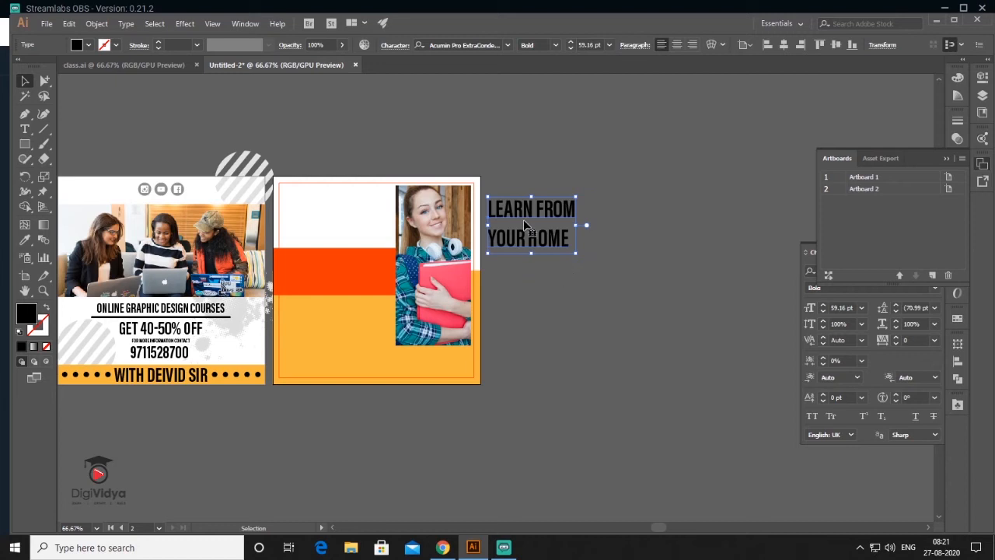
key("ctrl+shift+c")
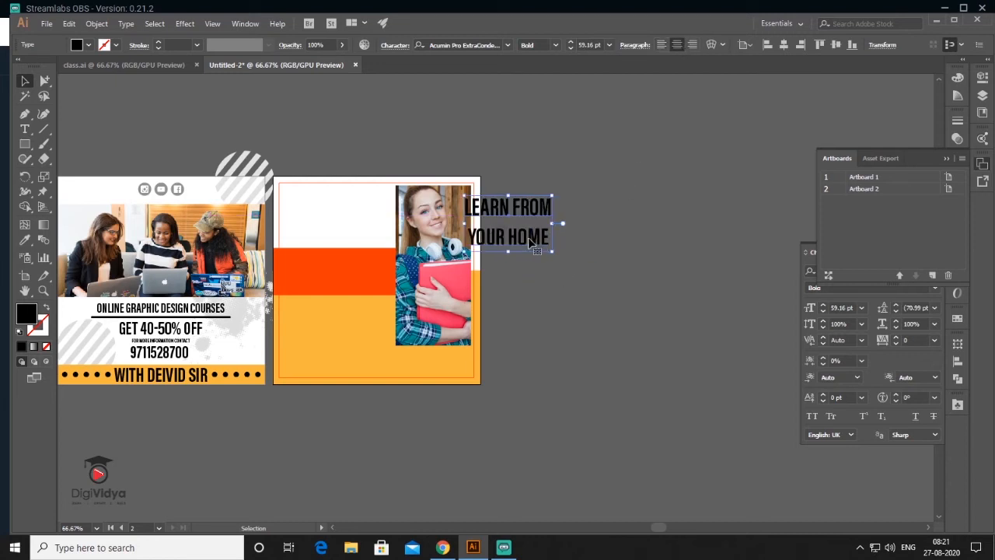
- Give the heading 50 pt leading, white fill with no stroke, and move it onto the band
left_click(946, 160)
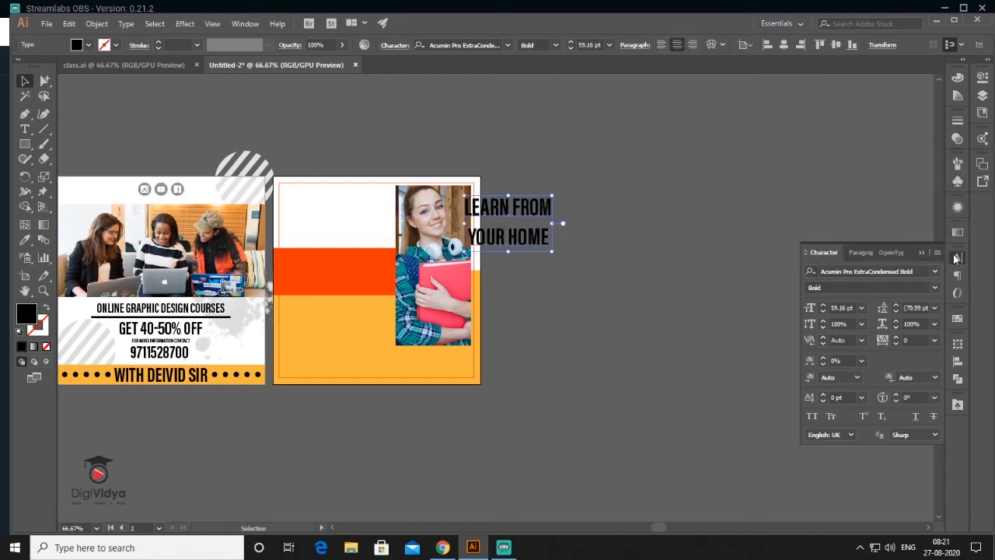
left_click(895, 310)
left_click_drag(508, 222, 334, 272)
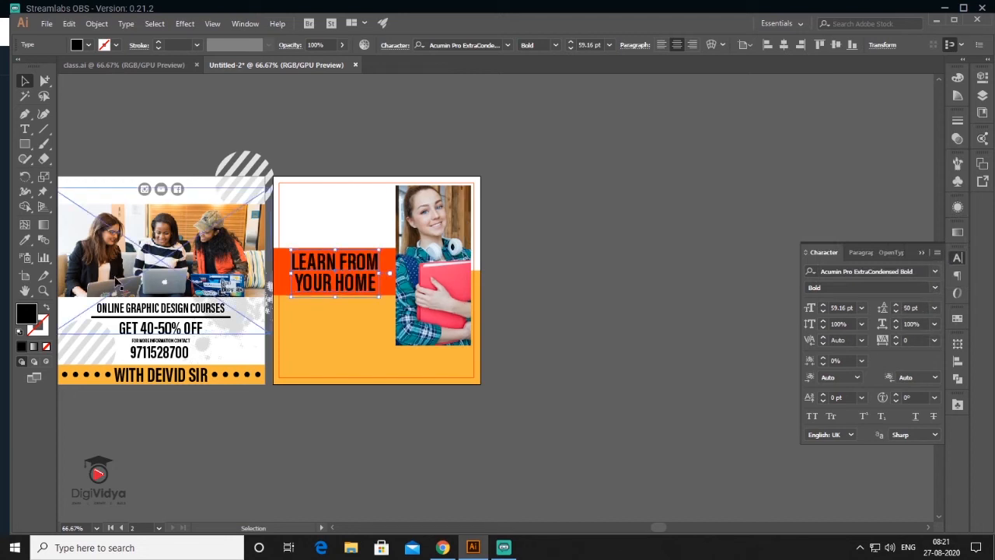
left_click(20, 333)
left_click(44, 333)
left_click(46, 347)
left_click(31, 310)
left_click(635, 315)
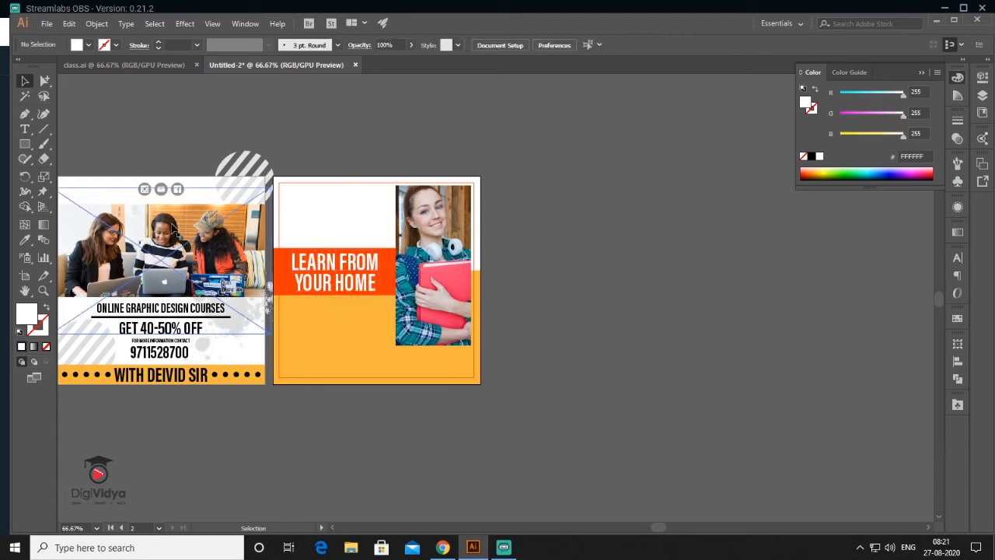
- Copy the social icons from the first post to above the heading
left_click_drag(163, 191, 334, 237)
left_click(615, 272)
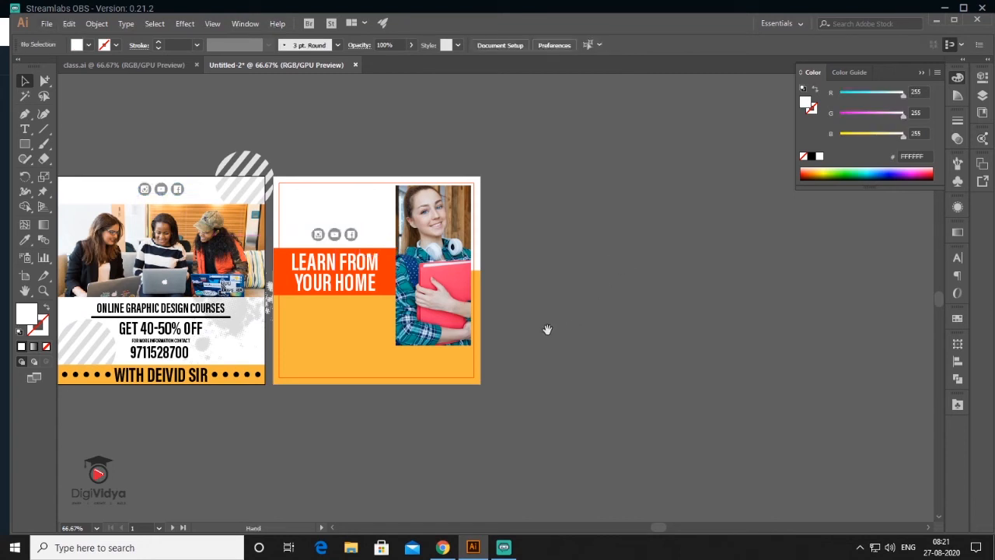
left_click_drag(546, 329, 569, 300)
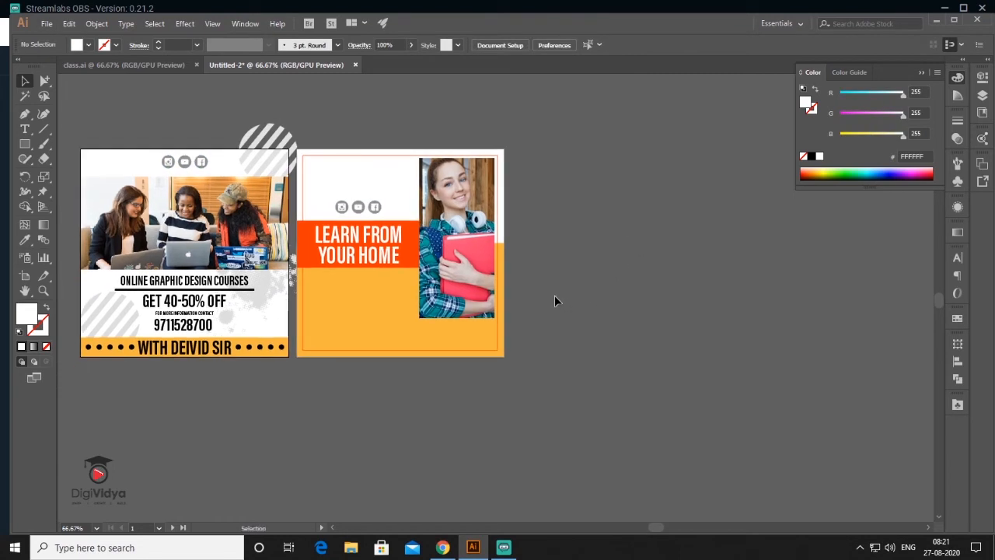
- Copy the course title onto the second post, bring it to front and shrink it slightly
left_click_drag(161, 287, 351, 280)
right_click(393, 303)
mouse_move(450, 243)
left_click(684, 242)
left_click_drag(426, 286, 415, 283)
- Duplicate the contact line and phone number onto the second post's yellow area
left_click(195, 313)
left_click(195, 323, "shift")
left_click_drag(195, 323, 349, 297)
right_click(333, 375)
left_click(624, 313)
left_click_drag(369, 309, 411, 330)
left_click(590, 362)
- Copy the dotted branding strip to the bottom of the second post
left_click(115, 355)
left_click(121, 348, "shift")
left_click_drag(156, 350, 386, 342)
scroll(386, 342, "up", 2)
left_click_drag(648, 368, 641, 365)
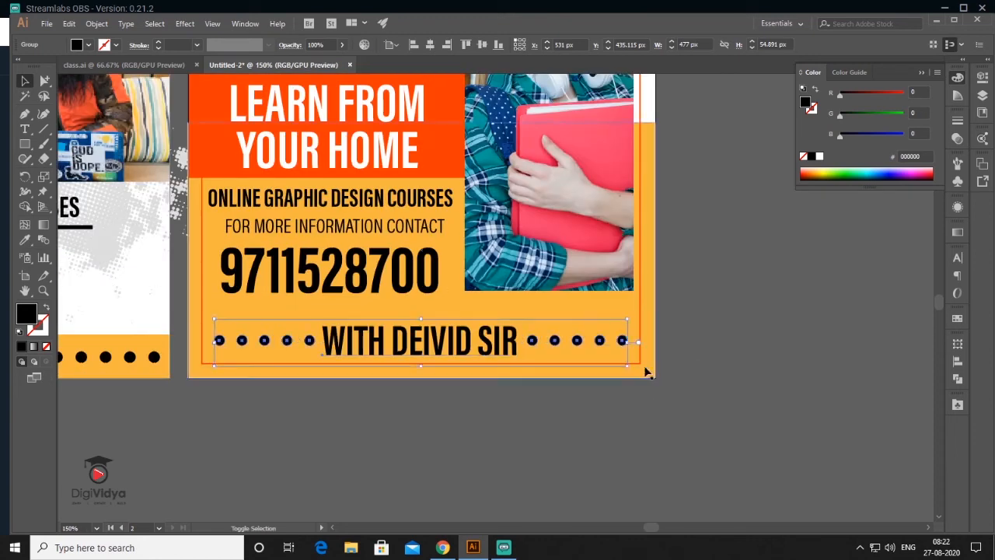
left_click(527, 455)
scroll(528, 455, "down", 2)
scroll(337, 425, "down", 1)
left_click_drag(575, 397, 549, 373)
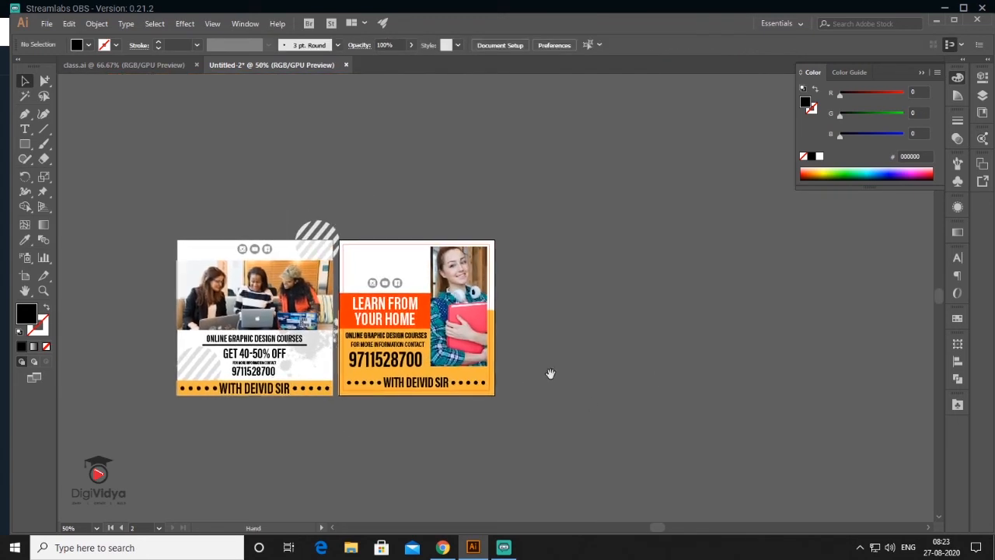
- Add a third artboard and copy the orange border onto it
left_click(982, 165)
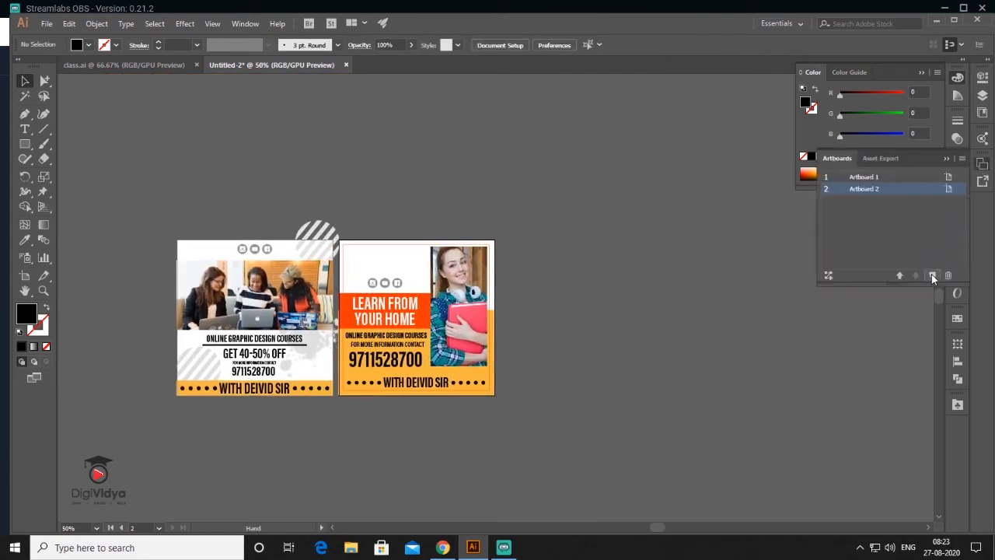
left_click(931, 274)
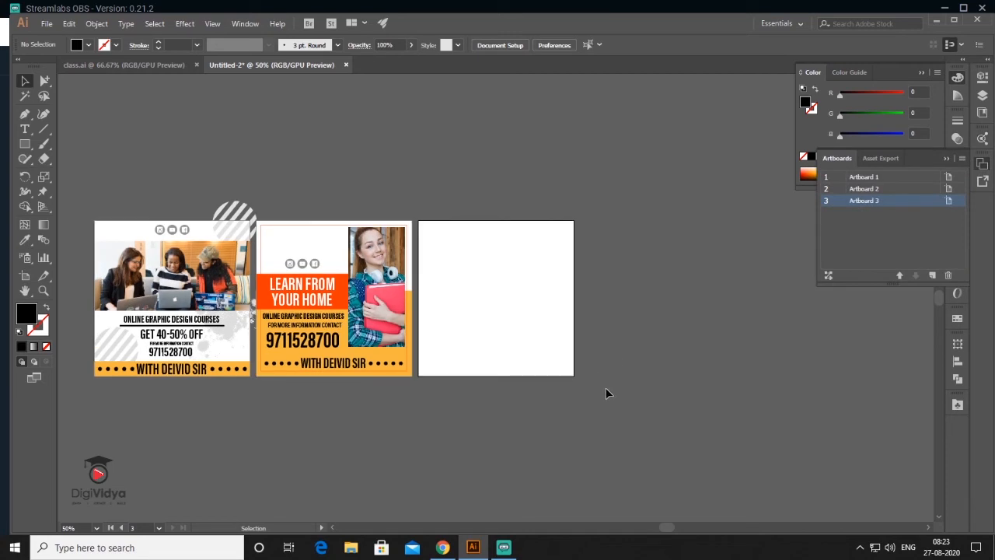
left_click_drag(314, 228, 477, 228)
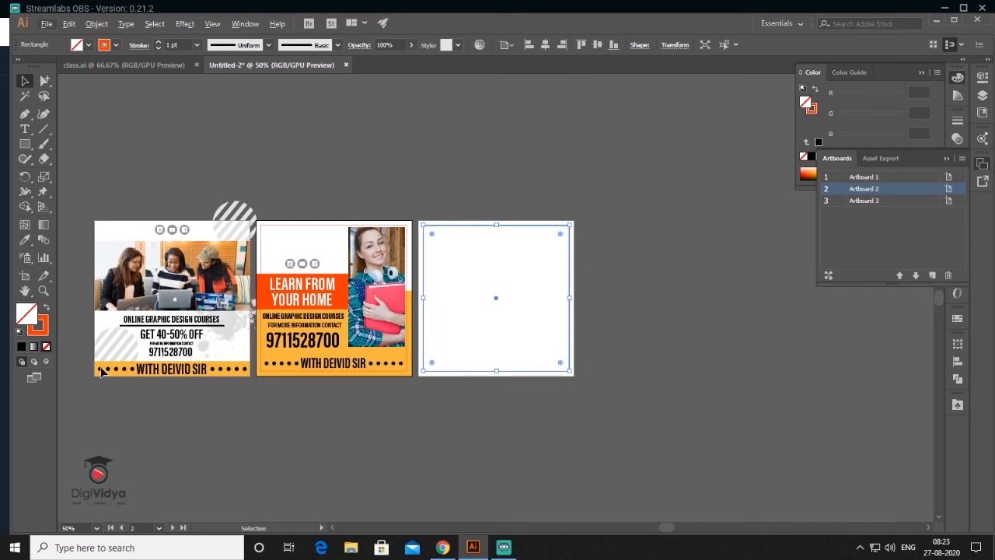
left_click(259, 448)
- Place the pexels-photo-731510.jpeg reading-student photo beside artboard 3
left_click(47, 23)
left_click(84, 225)
double_click(544, 204)
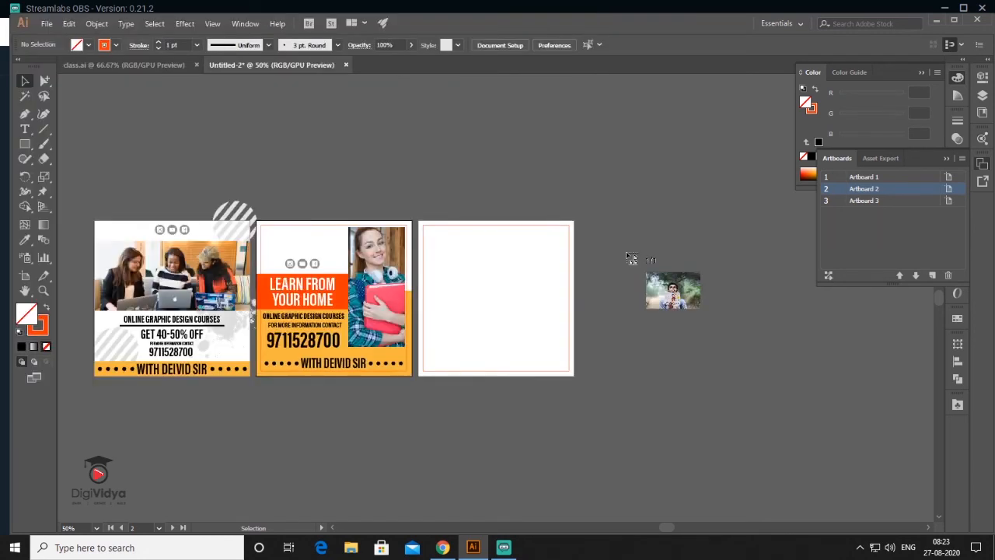
left_click(631, 259)
key("ctrl+equal")
key("ctrl+equal")
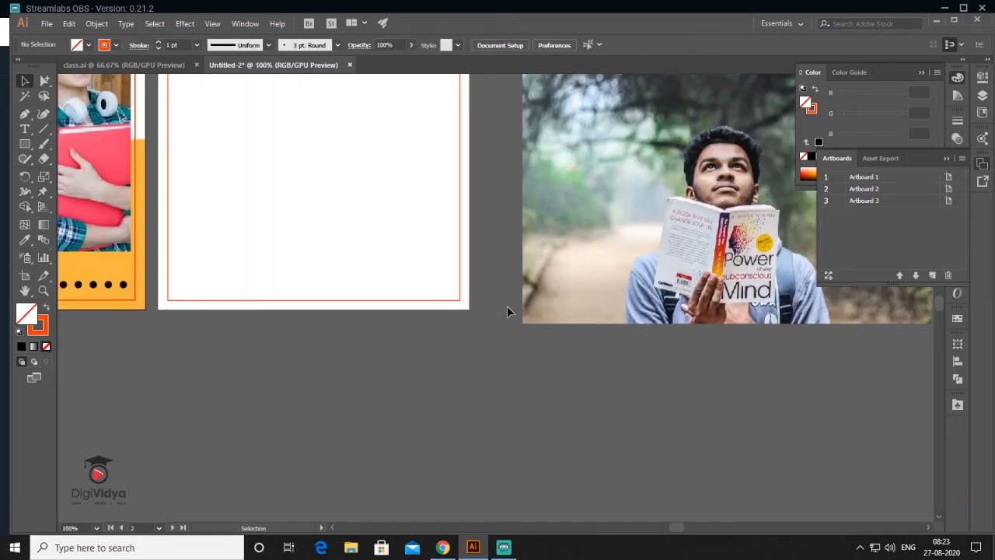
key("ctrl+minus")
- Resize the photo, clip it to a narrow strip, and move it onto the third poster's left side
left_click(777, 310)
left_click_drag(789, 319, 818, 337)
key("ctrl+7")
left_click_drag(662, 255, 339, 230)
left_click(406, 246)
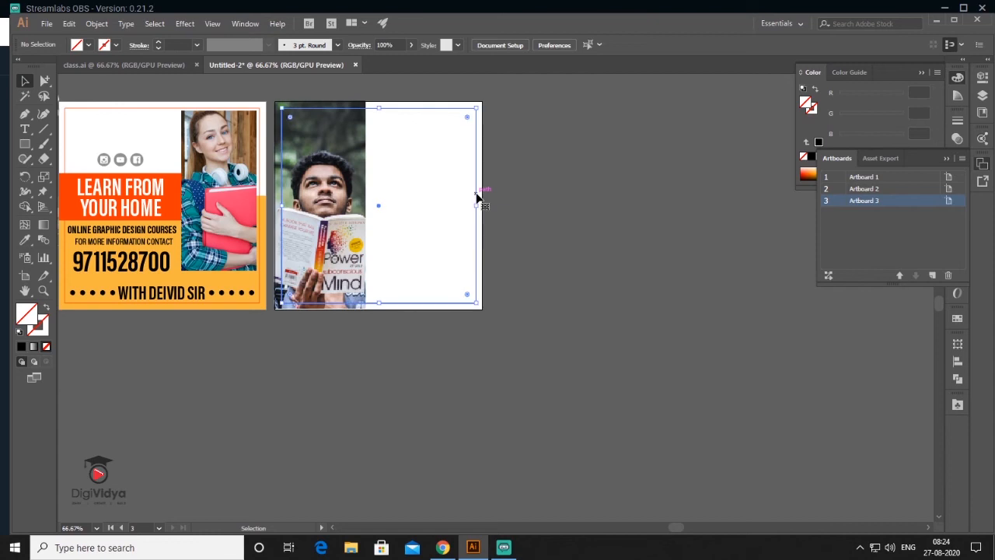
- Draw an orange bar across the third poster's upper white area
key("m")
left_click_drag(365, 144, 482, 172)
key("v")
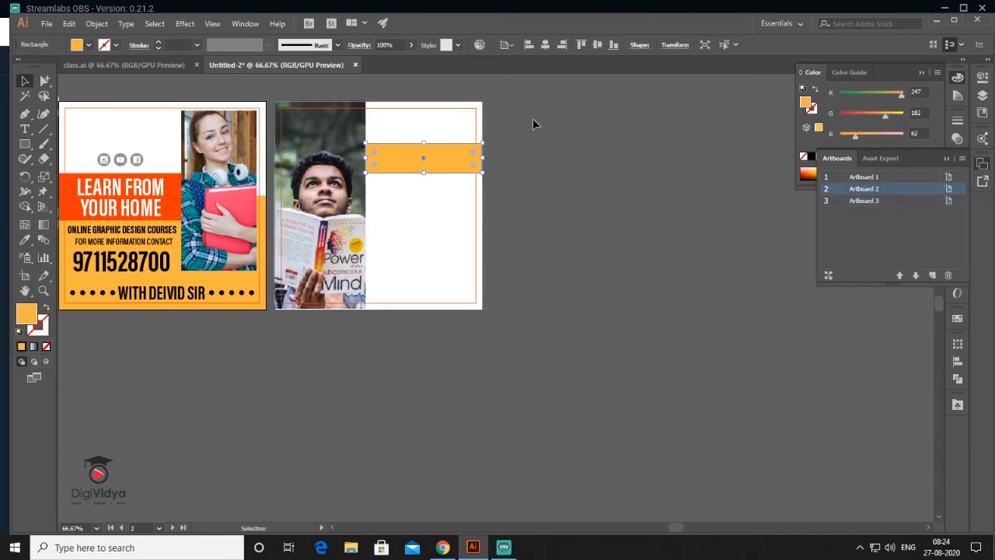
left_click(628, 186)
- Paste the LEARN GRAPHICS headline onto the orange bar
key("t")
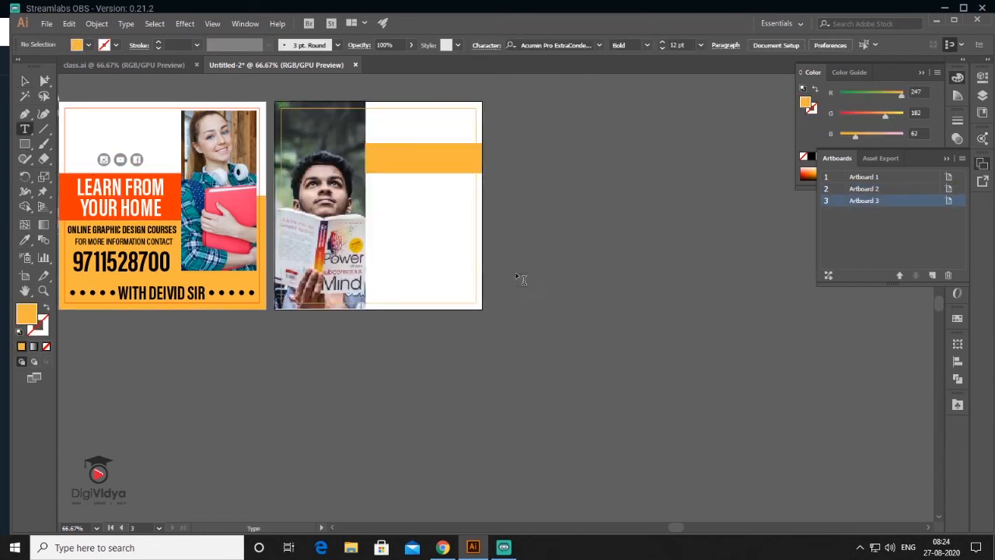
key("v")
key("ctrl+v")
left_click_drag(583, 299, 444, 171)
scroll(439, 163, "up", 2)
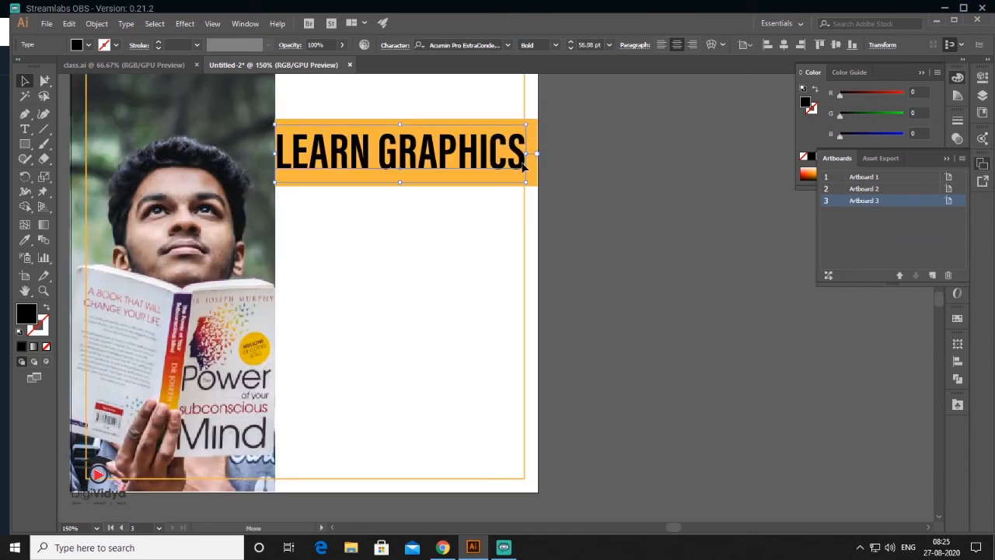
scroll(523, 166, "down", 3)
- Add WITH DEIVID SIR below the headline, splitting off WITH and enlarging DEIVID SIR
key("ctrl+v")
right_click(517, 332)
key("Escape")
left_click_drag(509, 332, 479, 231)
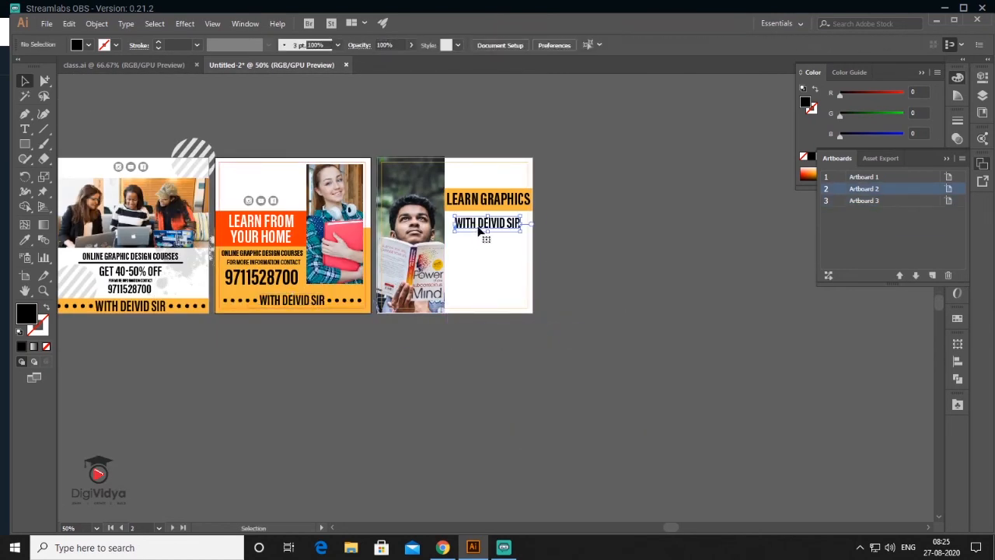
double_click(479, 231)
key("ctrl+x")
scroll(480, 231, "up", 4)
key("ctrl+shift+period")
key("ctrl+v")
left_click_drag(775, 269, 500, 204)
key("ctrl+alt+0")
- Copy the contact text under DEIVID SIR and scale it up slightly
left_click_drag(297, 270, 562, 292)
scroll(562, 292, "up", 3)
left_click_drag(630, 309, 628, 308)
key("ctrl+alt+0")
- Copy the social icons, a striped circle and the splash graphic onto the third poster
left_click_drag(258, 211, 558, 321)
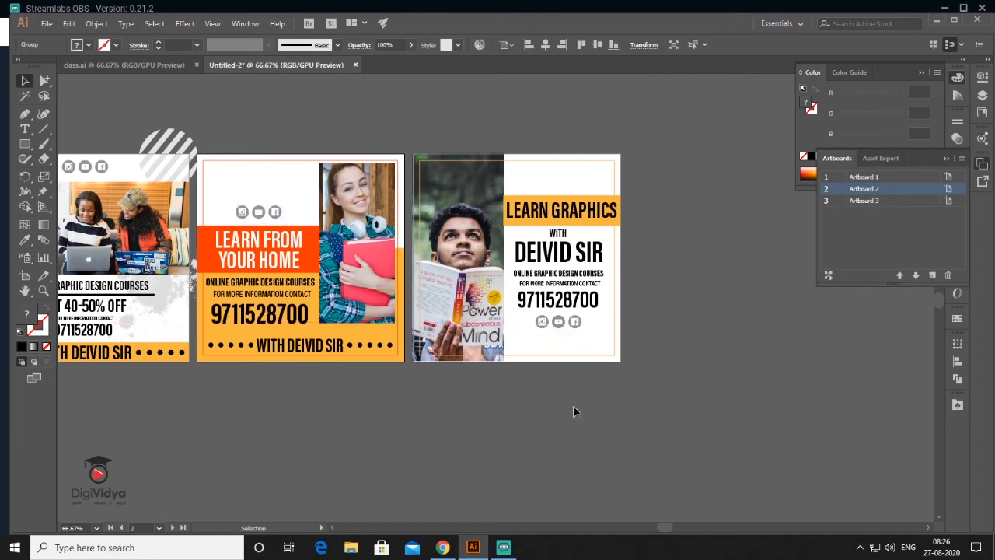
left_click_drag(167, 151, 513, 342)
left_click_drag(161, 264, 591, 148)
left_click(682, 293)
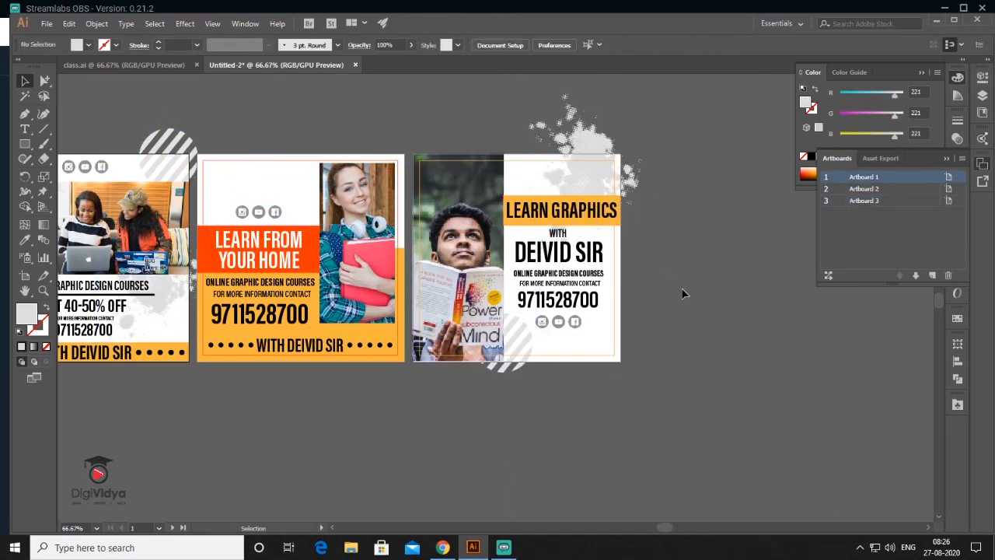
scroll(623, 301, "down", 1)
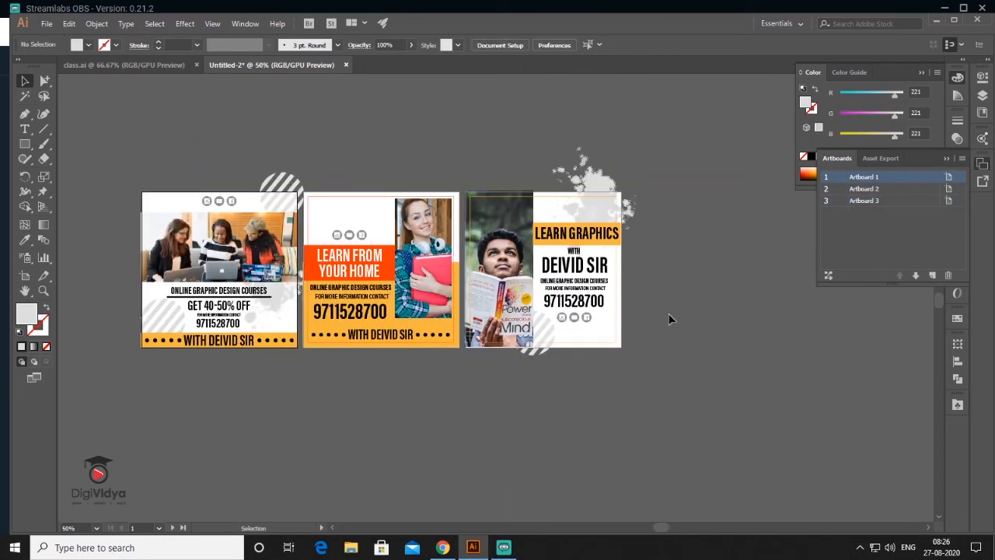
left_click_drag(686, 304, 610, 292)
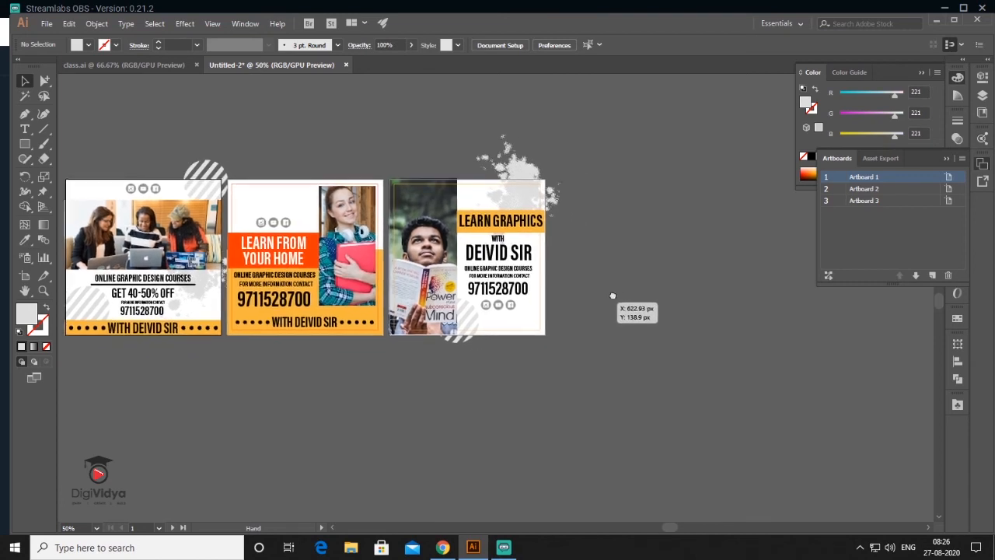
left_click(900, 203)
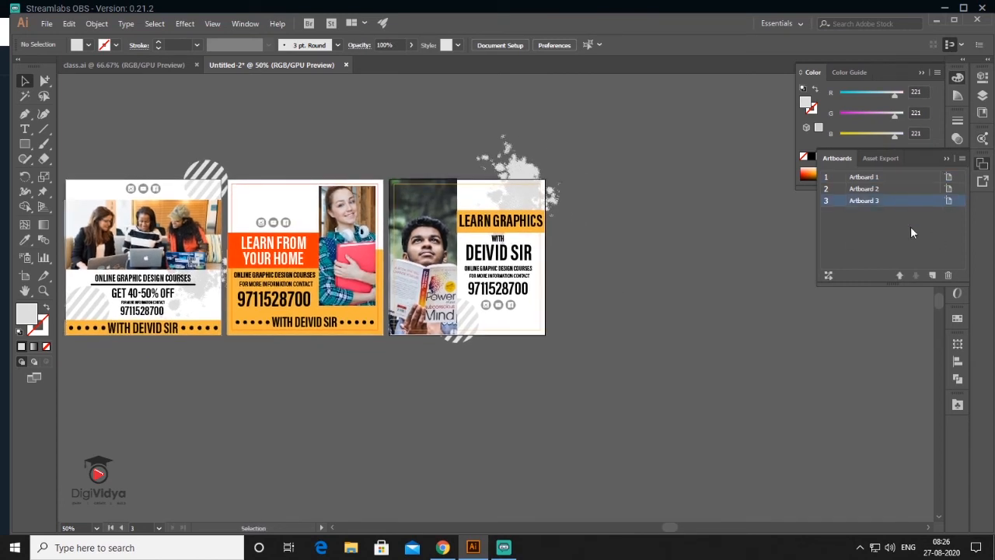
- Add a fourth artboard with a rectangle across its top filled with the posters' orange
left_click(931, 275)
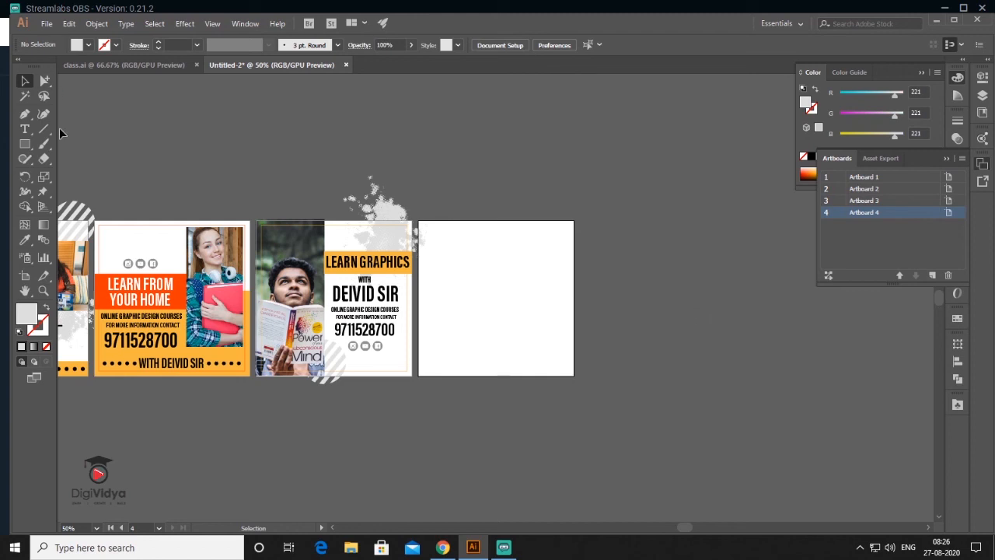
mouse_move(418, 220)
left_mouse_down()
mouse_move(500, 284)
mouse_move(589, 322)
mouse_move(574, 290)
left_mouse_up()
left_click(25, 241)
left_click(367, 262)
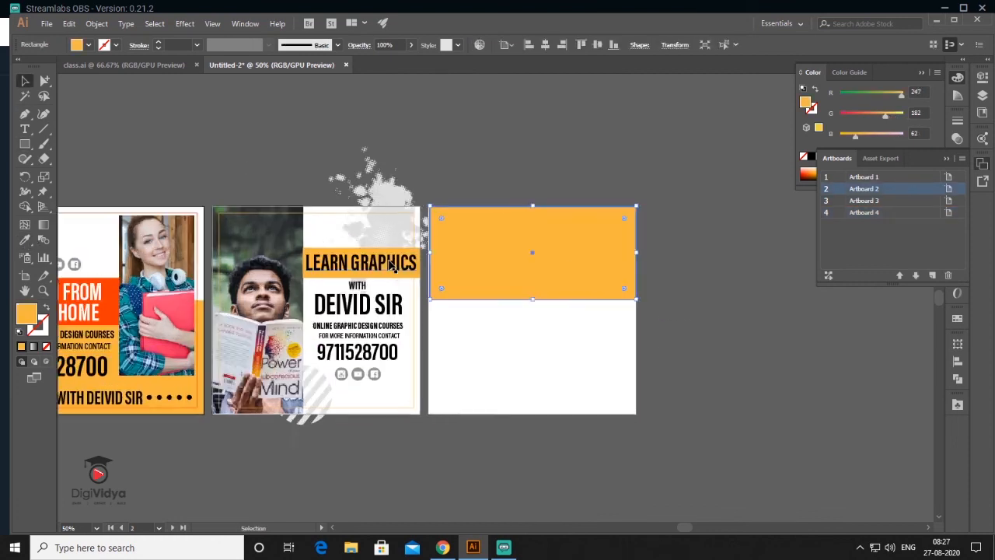
scroll(387, 260, "up", 3)
scroll(360, 224, "down", 2)
- Draw a second rectangle and place the three-students laptop photo, scaled, under the band
key("m")
left_click_drag(413, 242, 543, 331)
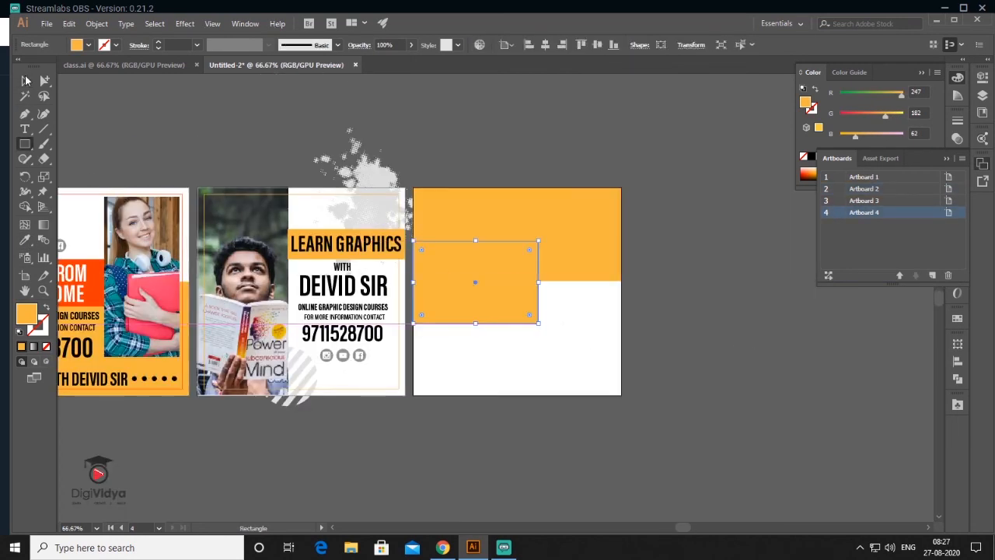
left_click(46, 23)
left_click(78, 225)
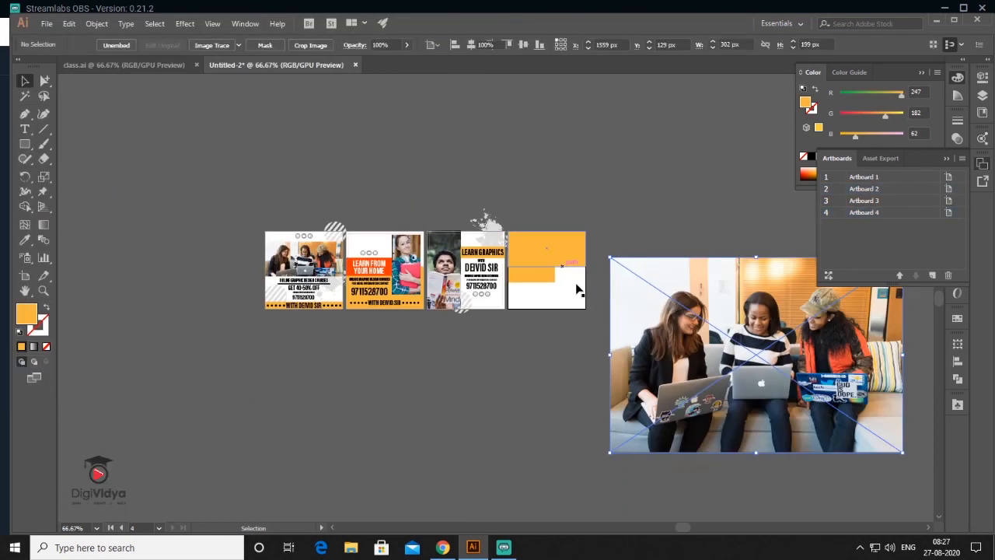
left_click_drag(609, 452, 781, 337)
left_click_drag(841, 296, 560, 275)
scroll(538, 283, "up", 3)
scroll(588, 265, "down", 2)
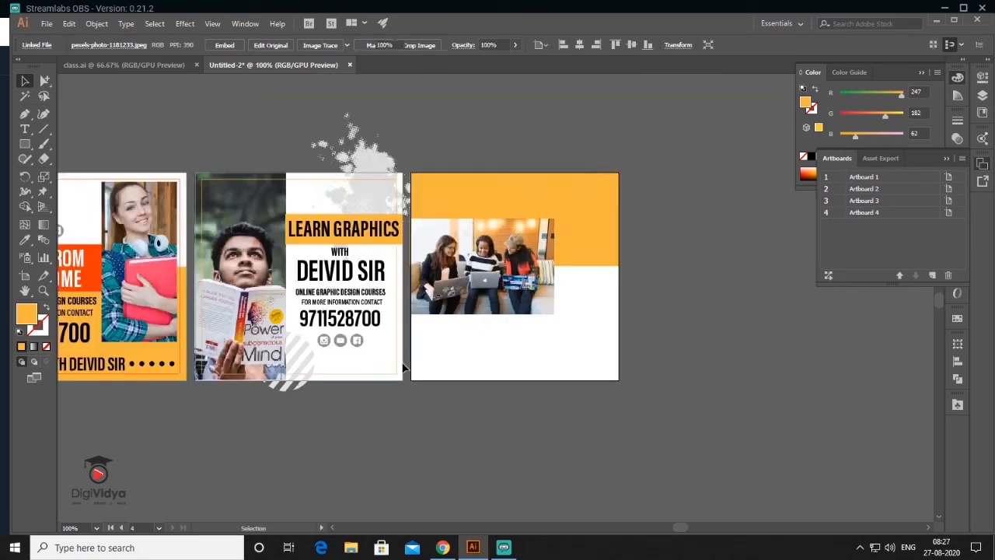
scroll(443, 355, "up", 4)
scroll(444, 355, "down", 2)
- Copy LEARN GRAPHICS to the fourth poster as two lines with 45 pt leading beside the photo
left_click_drag(241, 186, 646, 261)
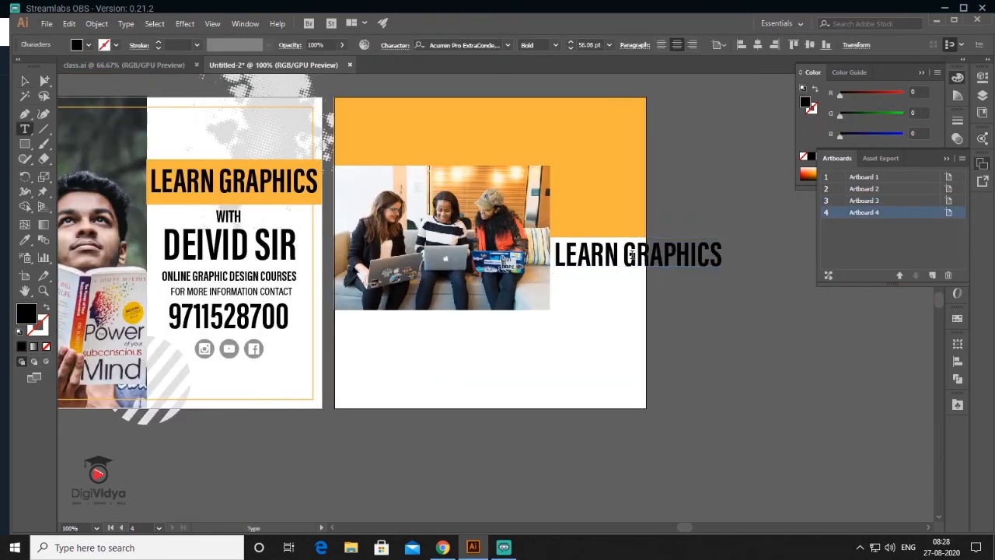
key("ctrl+t")
left_click(895, 305)
left_click(913, 308)
type("45")
key("Return")
left_click_drag(730, 290, 624, 293)
left_click_drag(649, 303, 639, 294)
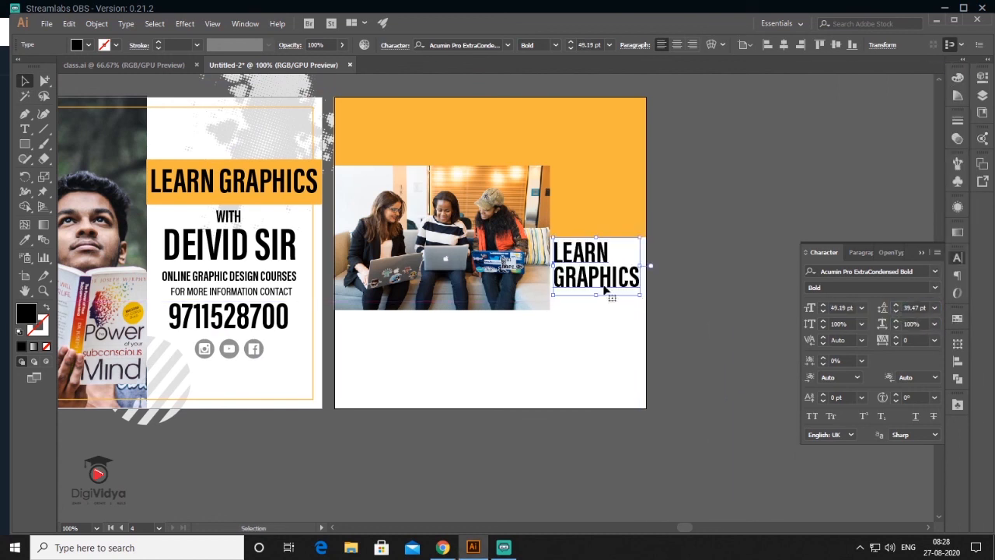
- Draw a bar across the fourth poster below the students photo
key("m")
left_click_drag(335, 338, 622, 375)
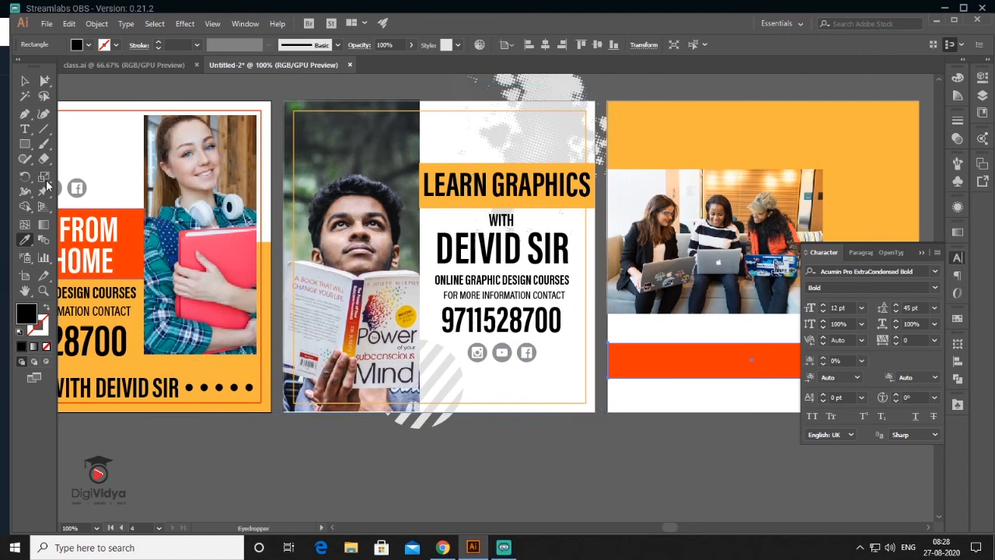
key("ctrl+minus")
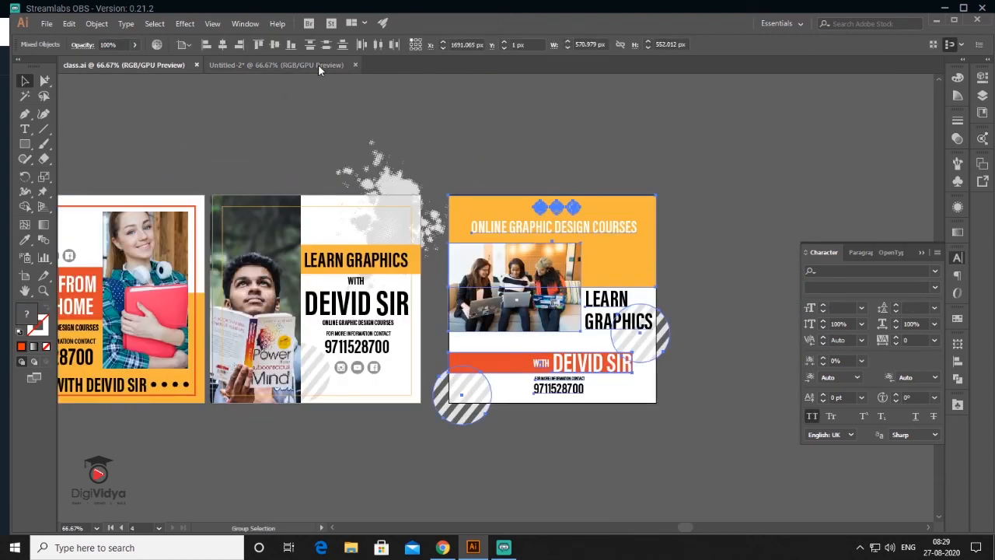
- Paste the copied design from class.ai onto the fourth poster
left_click(307, 64)
key("ctrl+v")
left_click_drag(511, 245, 703, 187)
left_click(761, 197)
key("ctrl+plus")
key("ctrl+plus")
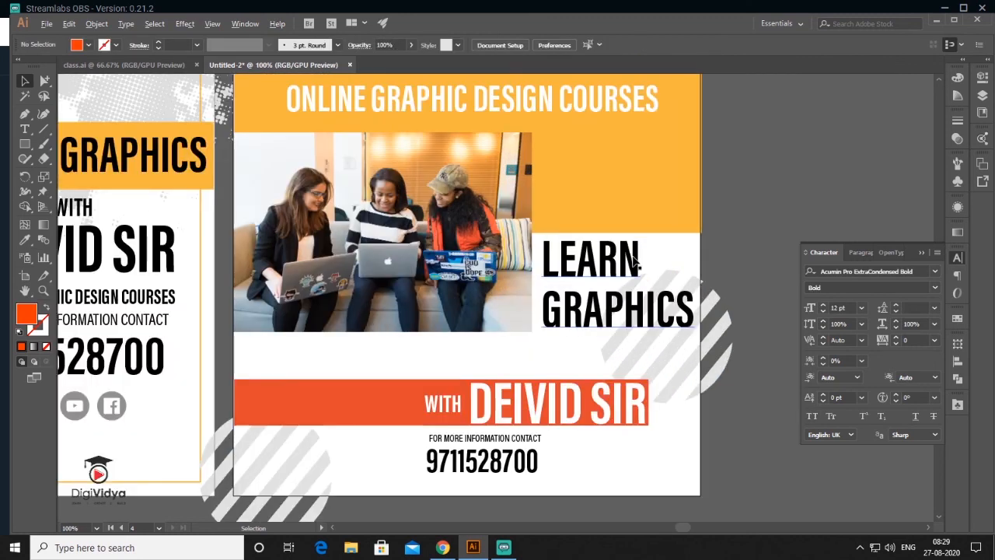
scroll(534, 329, "up", 1)
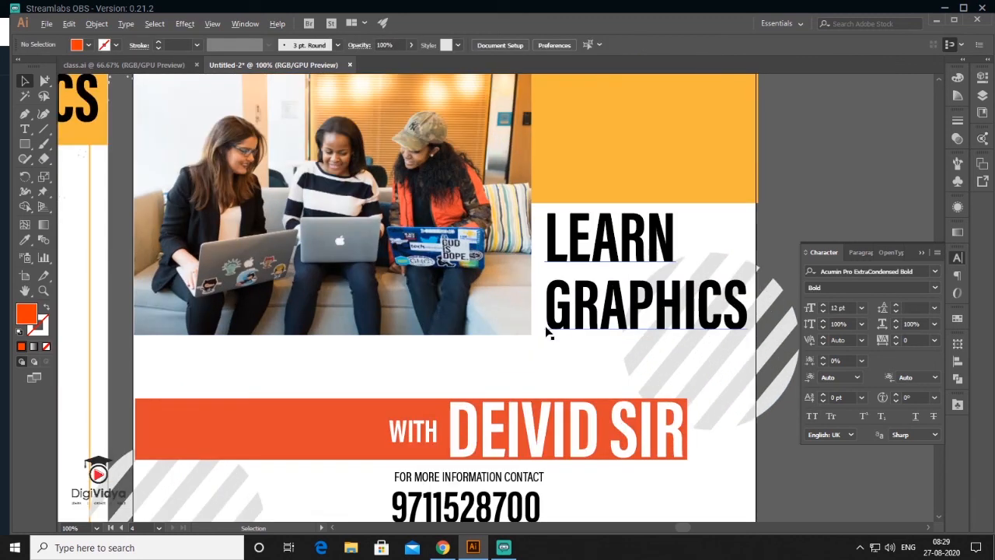
scroll(549, 334, "down", 2)
scroll(563, 341, "down", 1)
left_click_drag(314, 286, 628, 217)
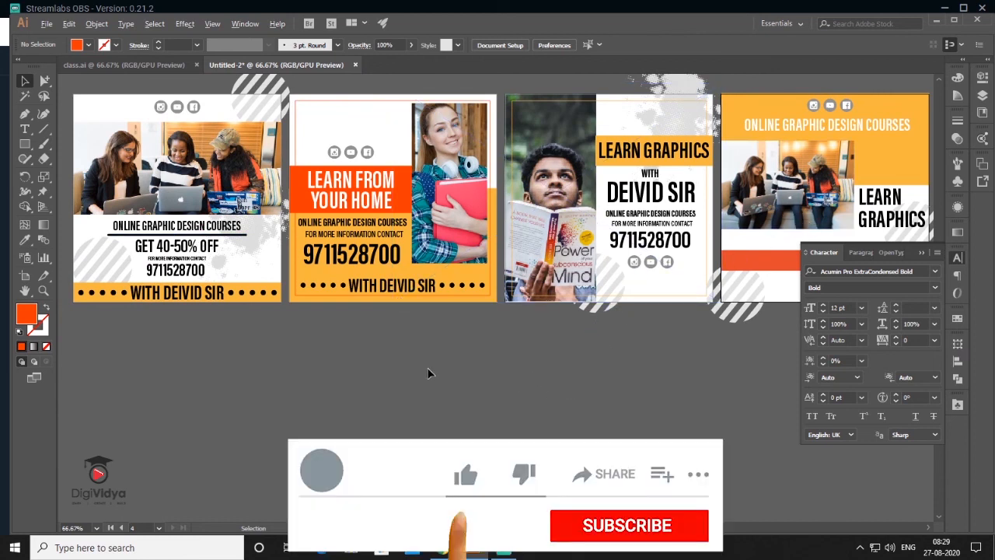
- Centre all four finished posters in view and close the floating Character panel
scroll(428, 370, "down", 1)
left_click_drag(511, 384, 481, 346)
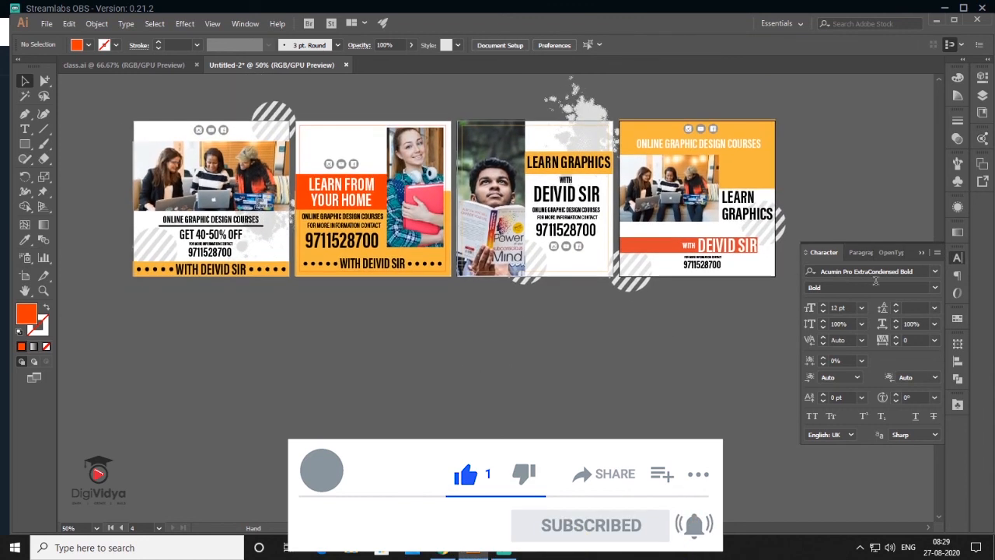
left_click(921, 253)
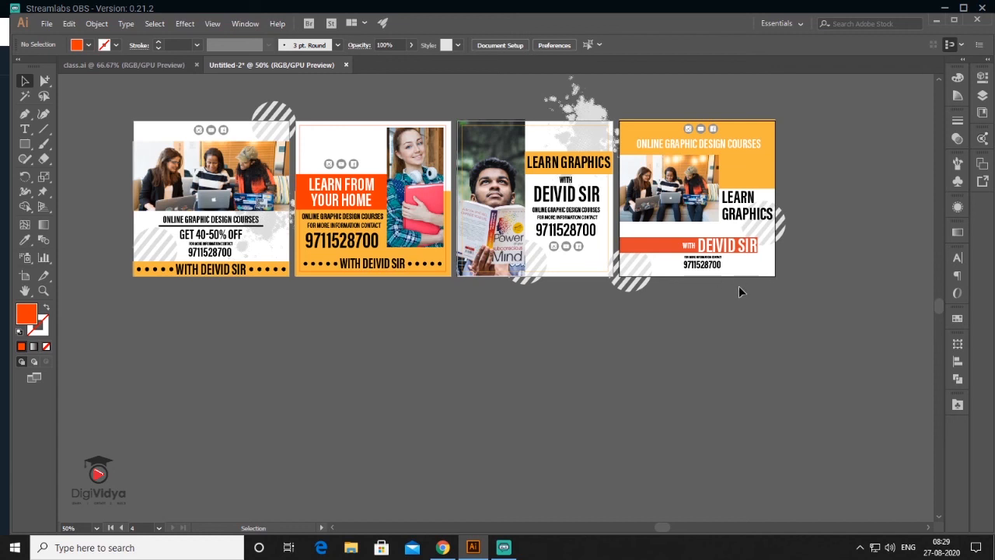